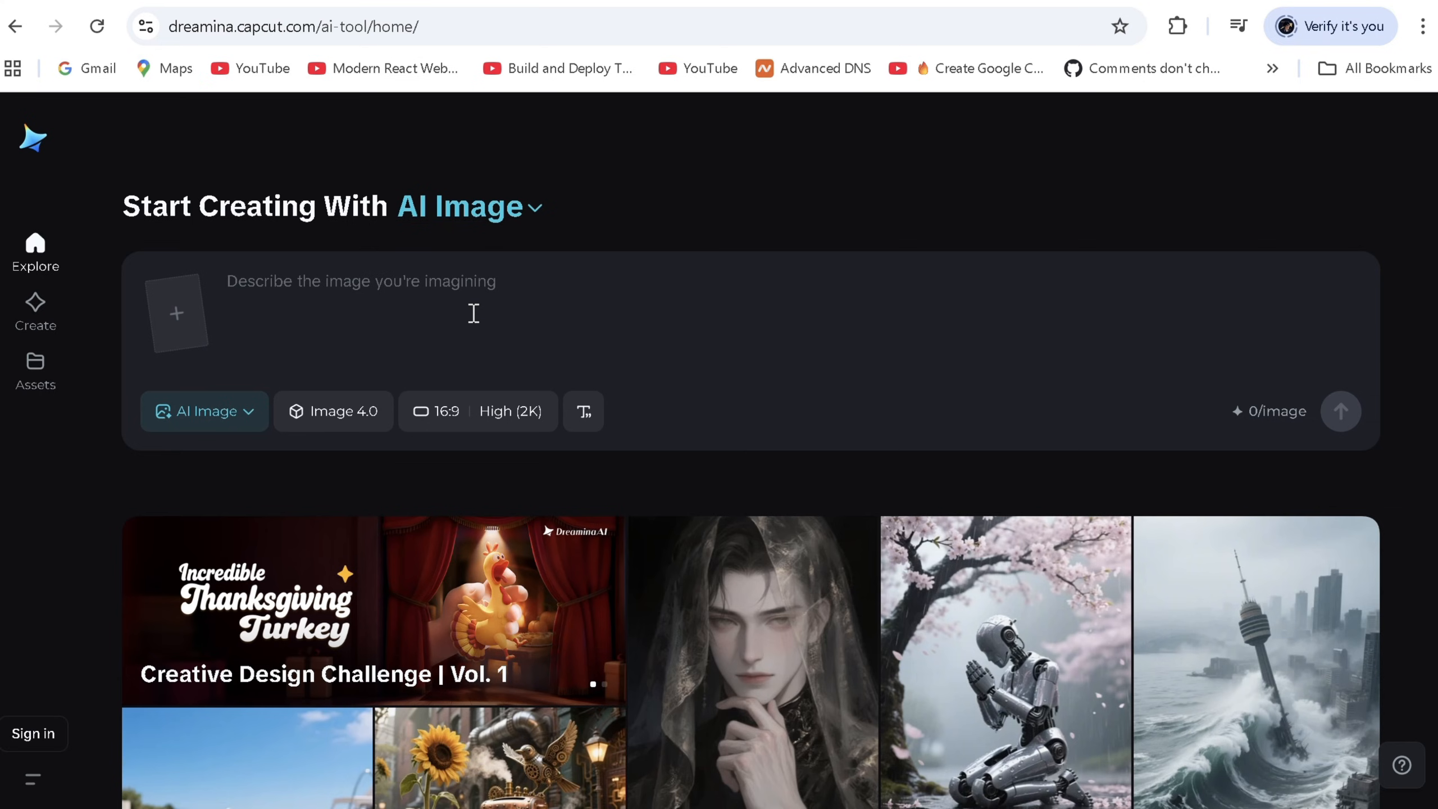
# Step: Generate images from the copied prompt of the exhausted game developer at his midnight desk, and open the first variant
pyautogui.hotkey('ctrl', 'v')
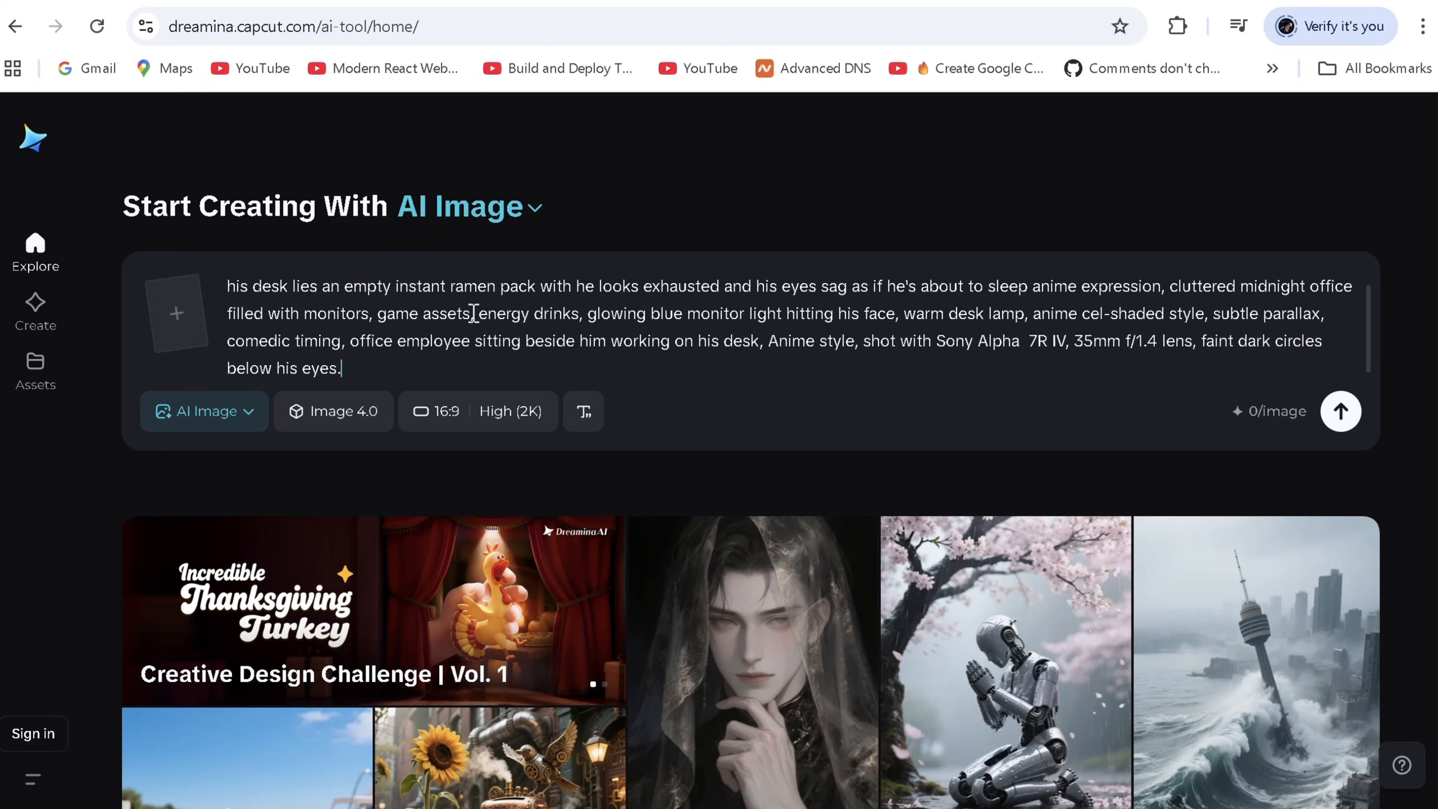
pyautogui.click(1341, 412)
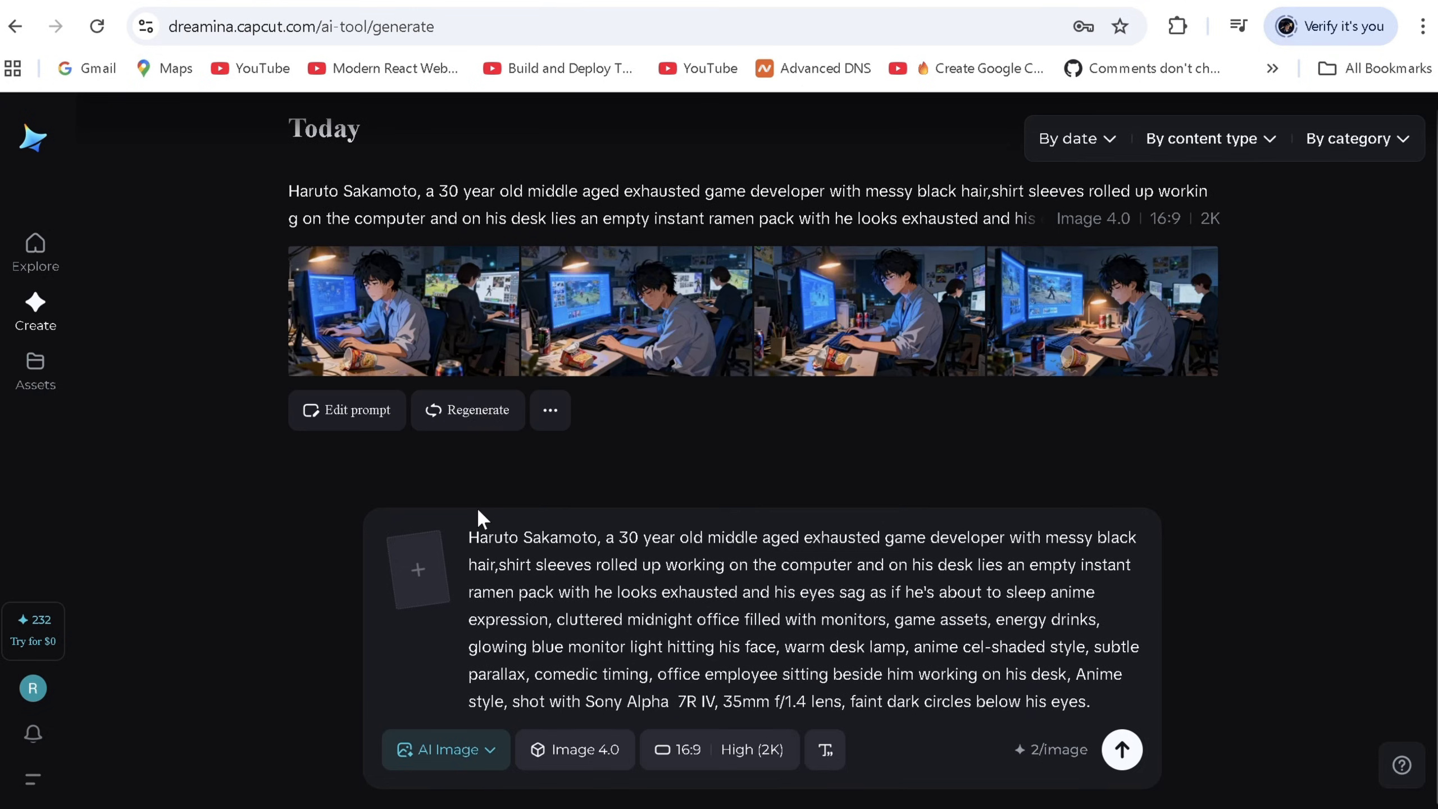
pyautogui.click(791, 362)
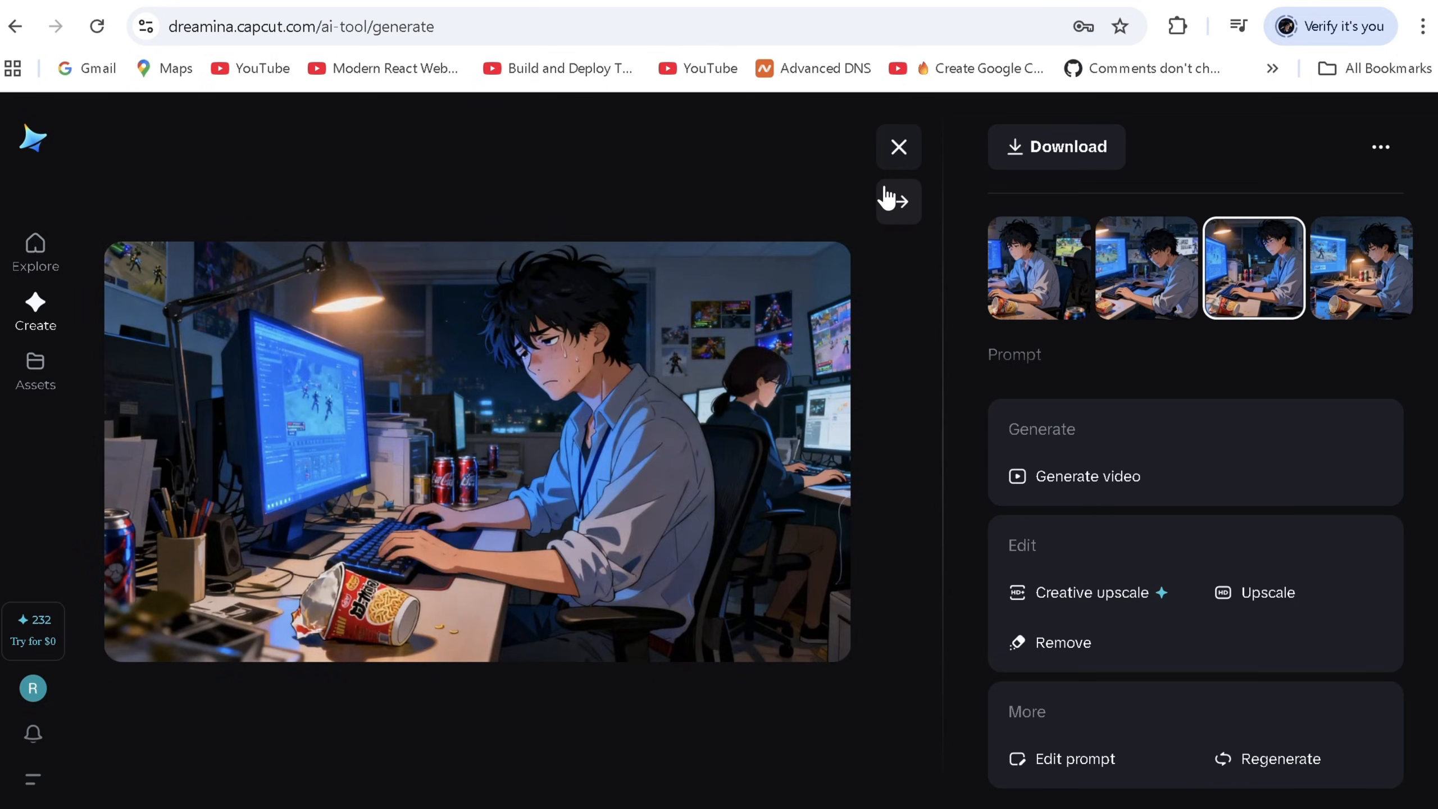
pyautogui.click(1072, 291)
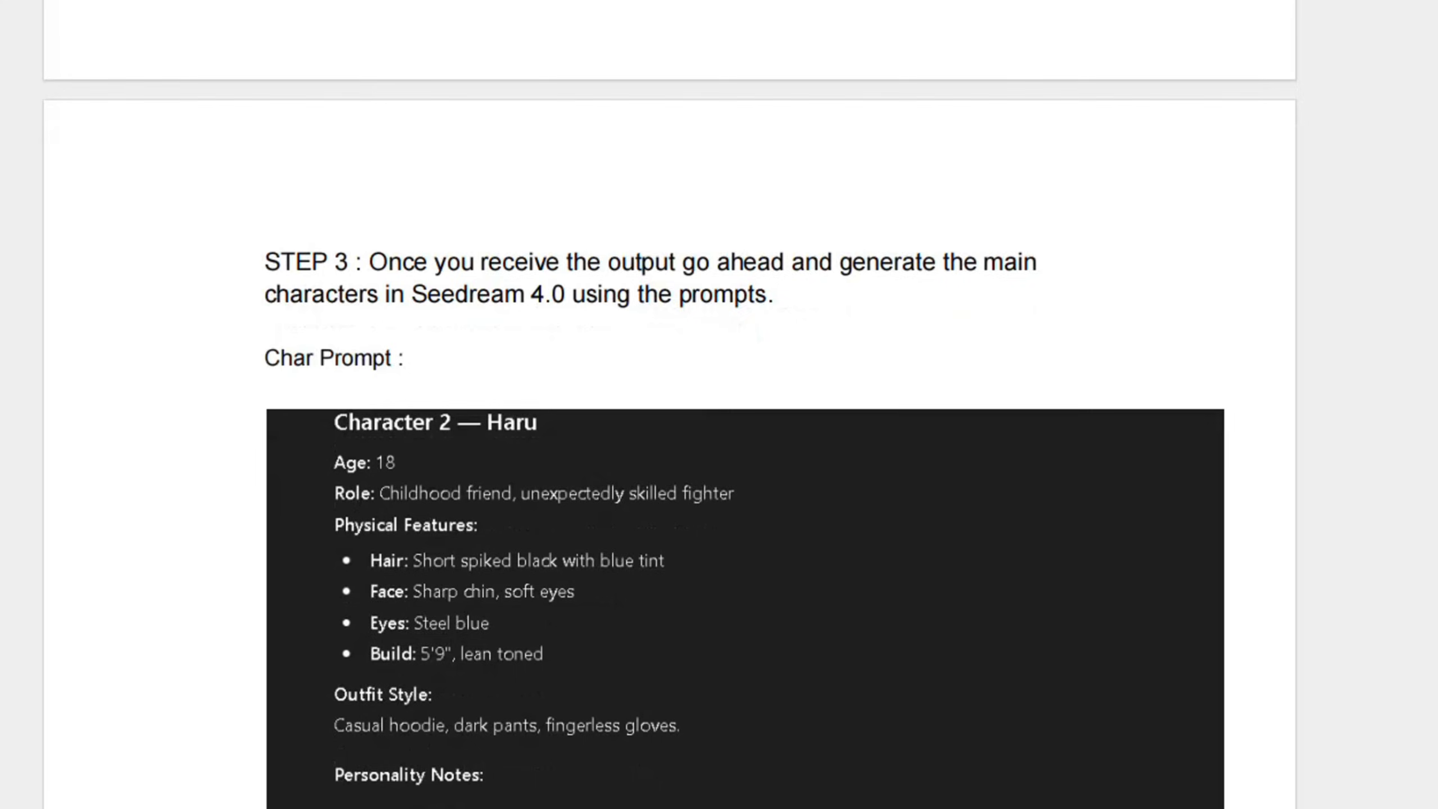
# Step: Review steps 3 and 4 of the guide document on generating characters and reusing them as reference images in Seedream 4.0
pyautogui.scroll(-6, 745, 397)
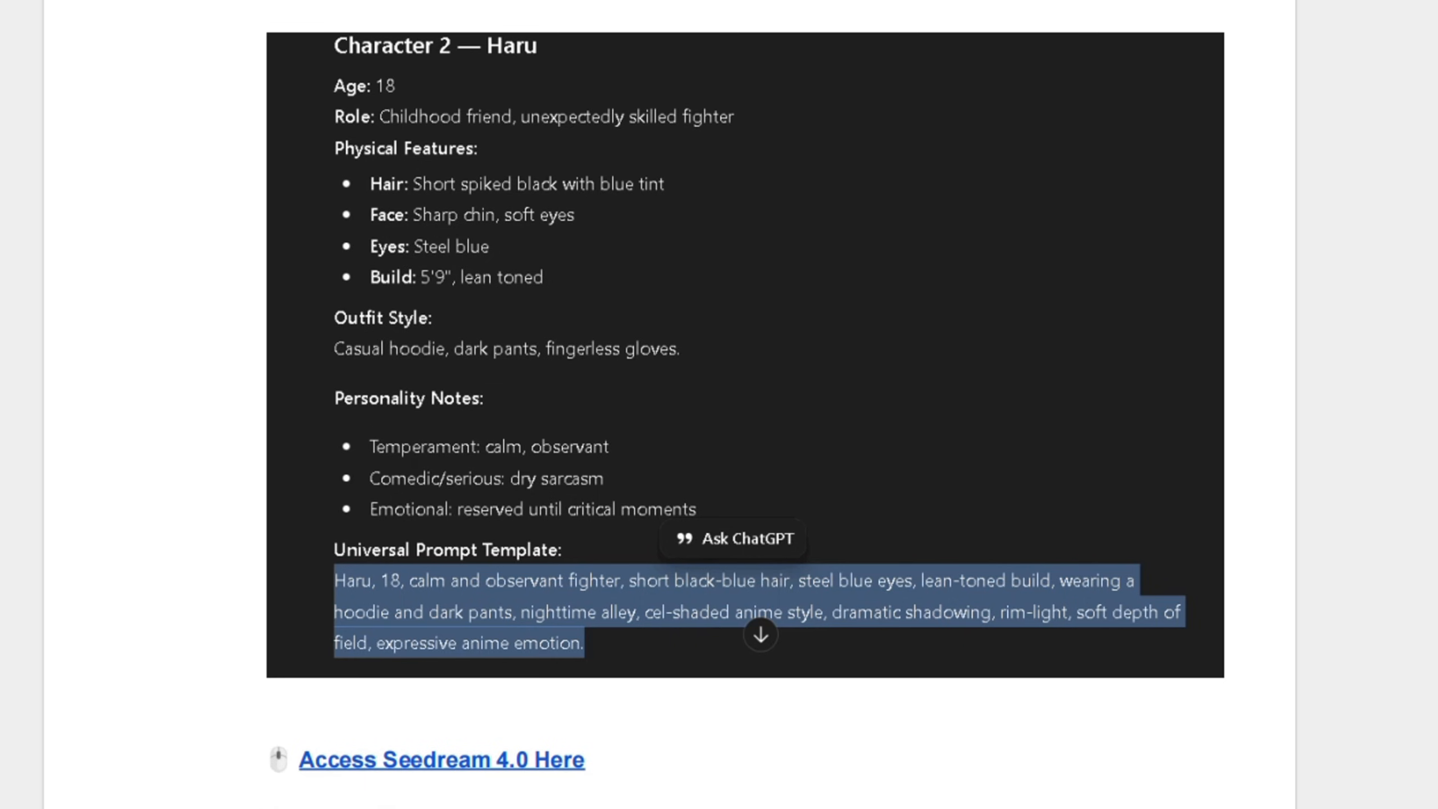
pyautogui.scroll(-10, 745, 397)
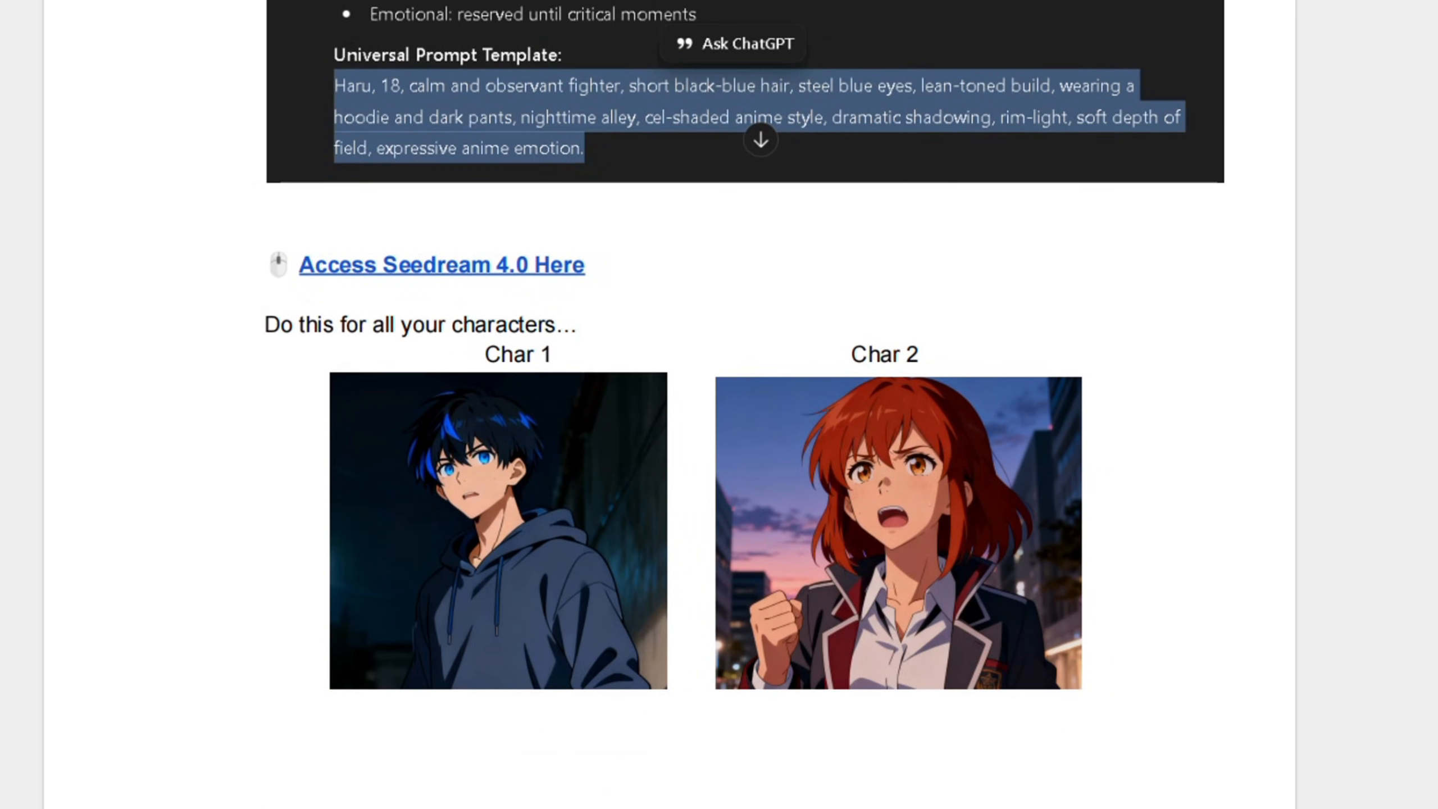
pyautogui.scroll(-10, 745, 397)
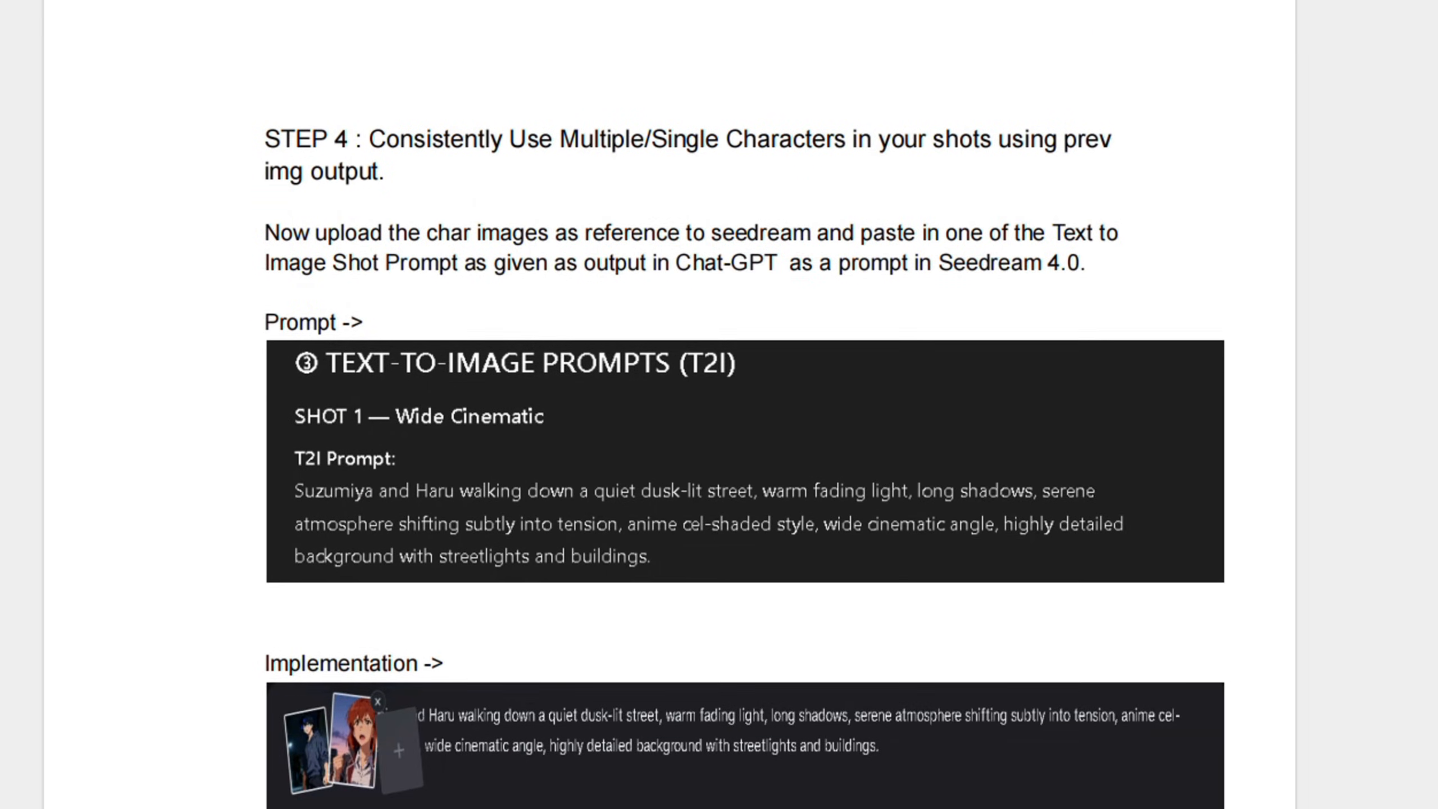
pyautogui.scroll(-8, 745, 397)
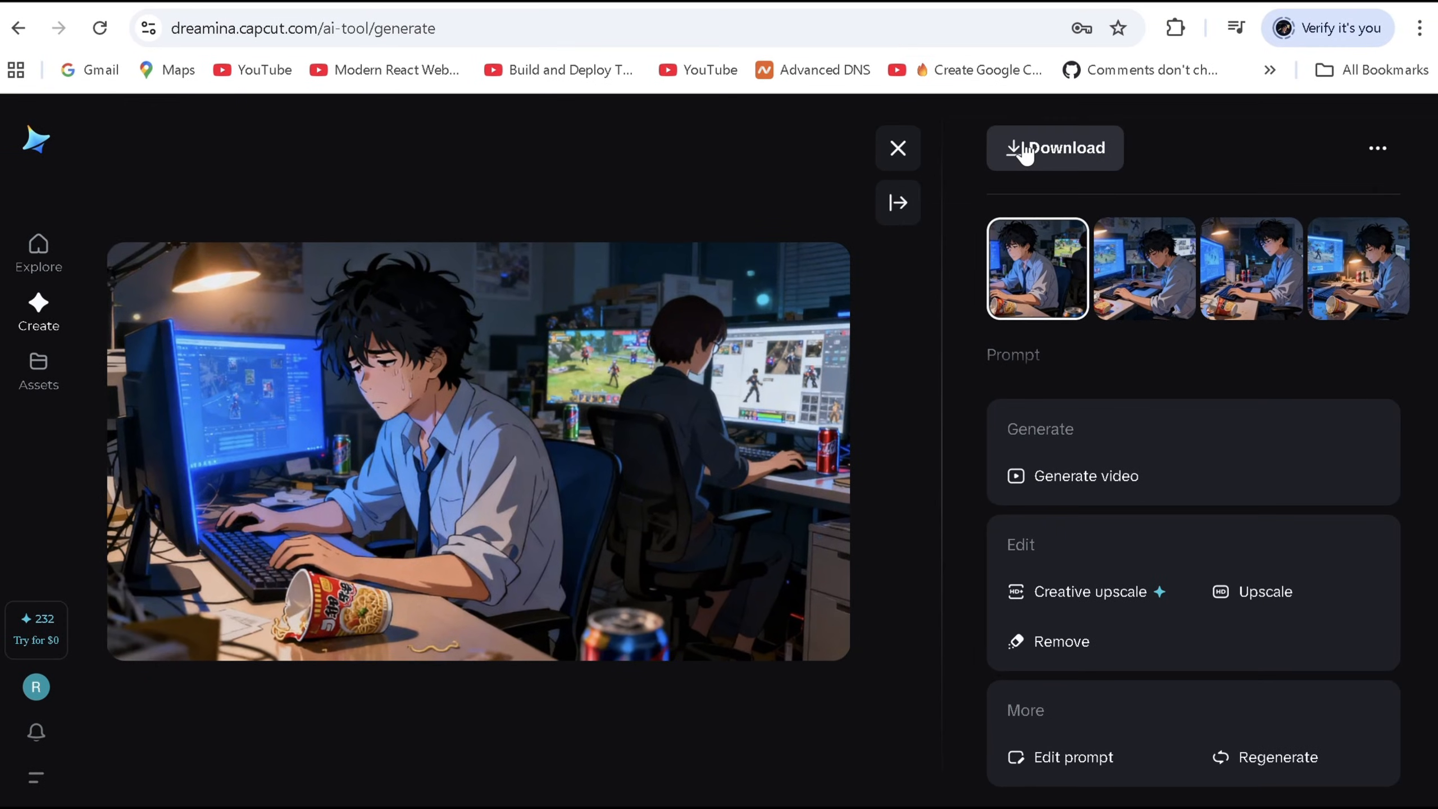
# Step: Adapt ChatGPT's Scene 2 Shot 1 prompt in Dreamina to generate side-angle images of this man walking down dim office stairs, with the desk image as reference
pyautogui.moveTo(1023, 148)
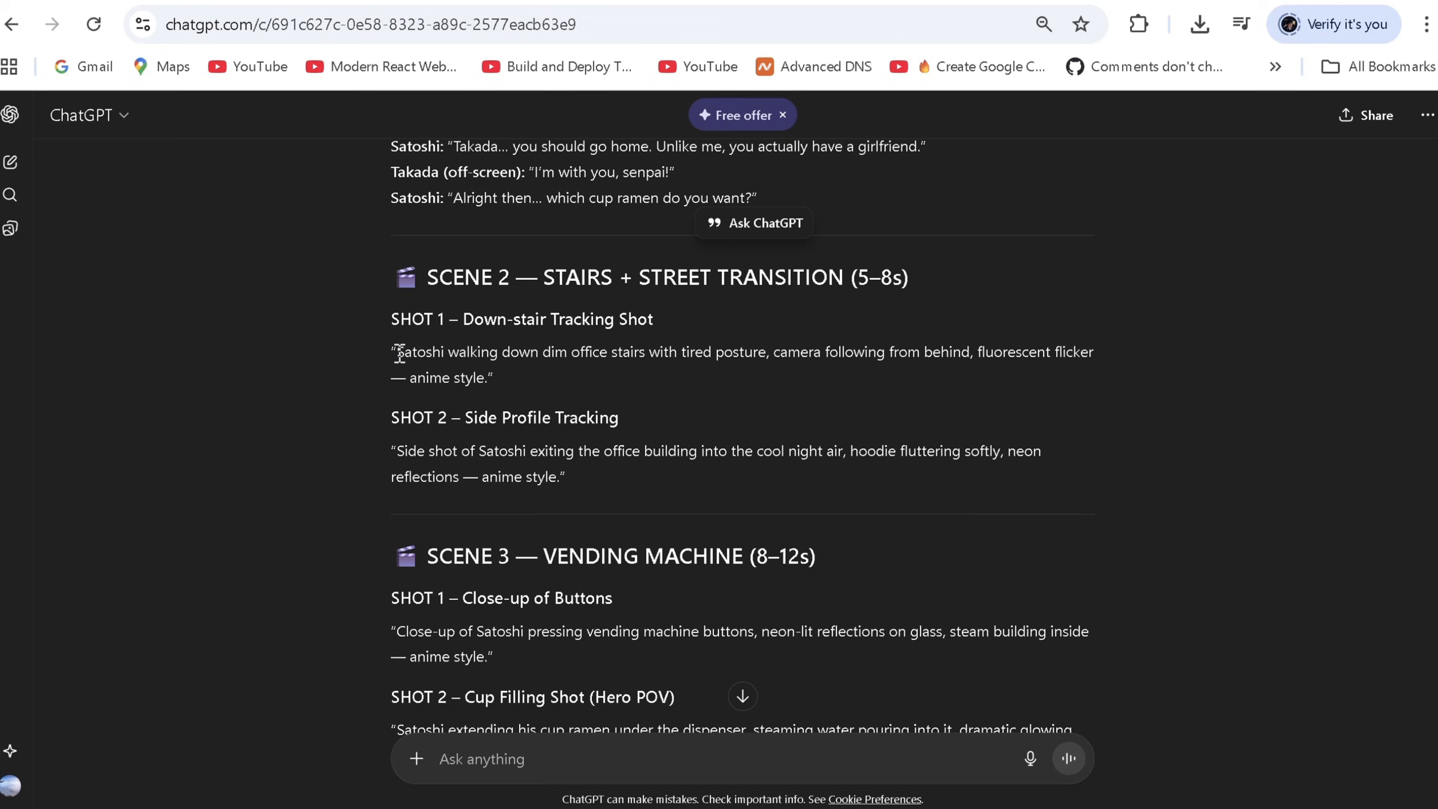
pyautogui.moveTo(398, 352); pyautogui.dragTo(507, 381)
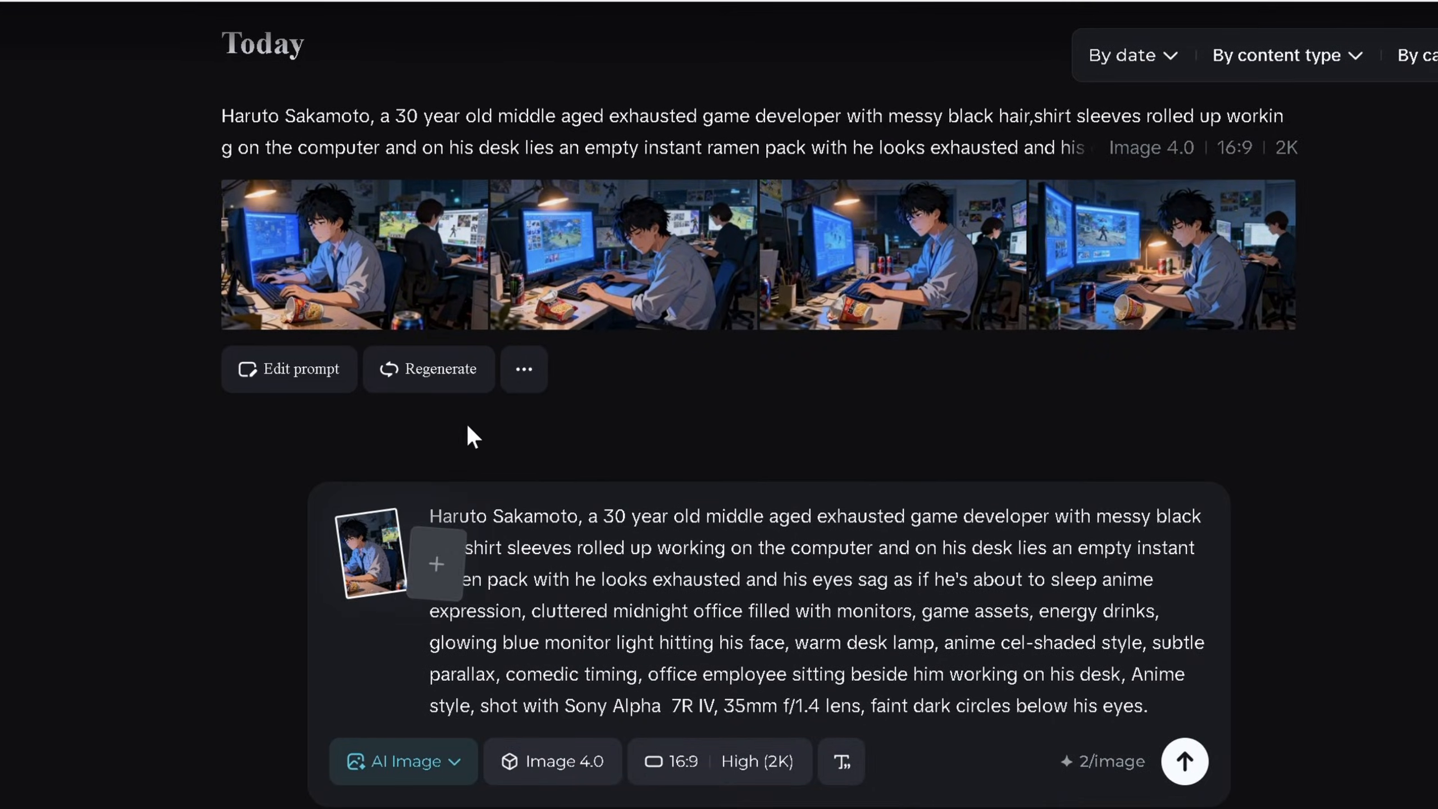
pyautogui.hotkey('ctrl', 'a')
pyautogui.write('this man walking down dim office stairs with tired posture, side angle tracking shot beside him, fluorescent flicker — anime style, walking down the stairs')
pyautogui.click(1169, 765)
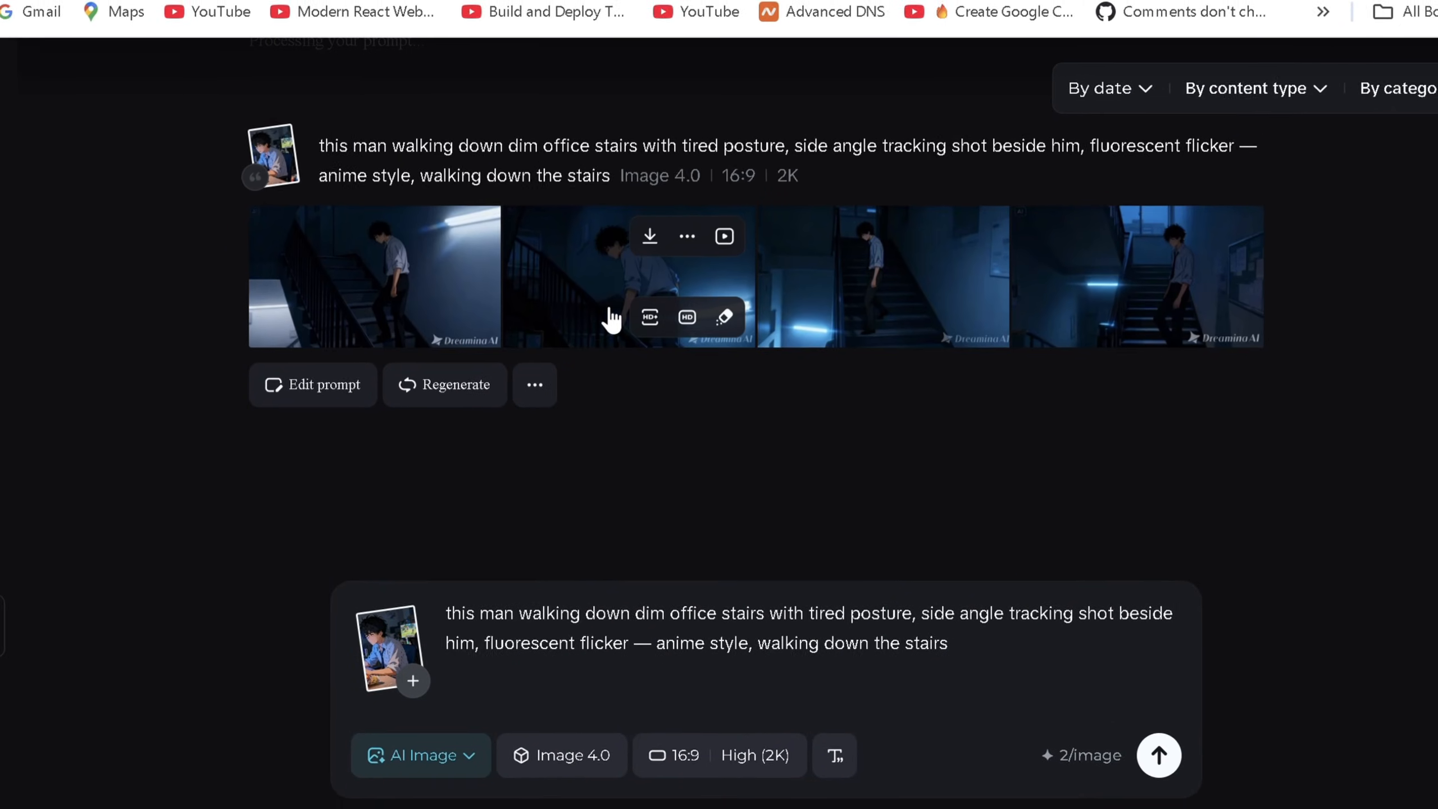
# Step: Open the generated staircase images and download the fourth variant
pyautogui.click(482, 348)
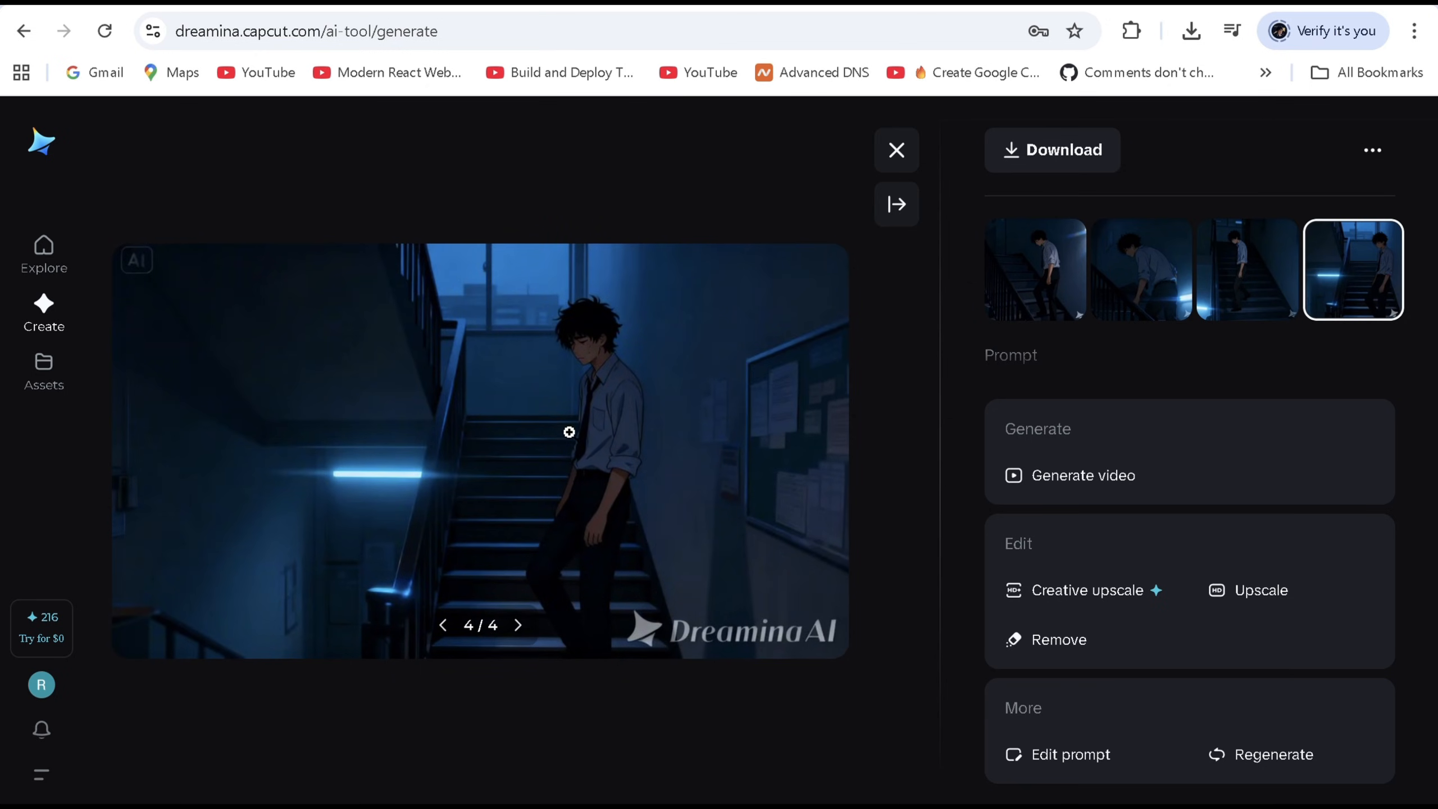
pyautogui.click(1009, 161)
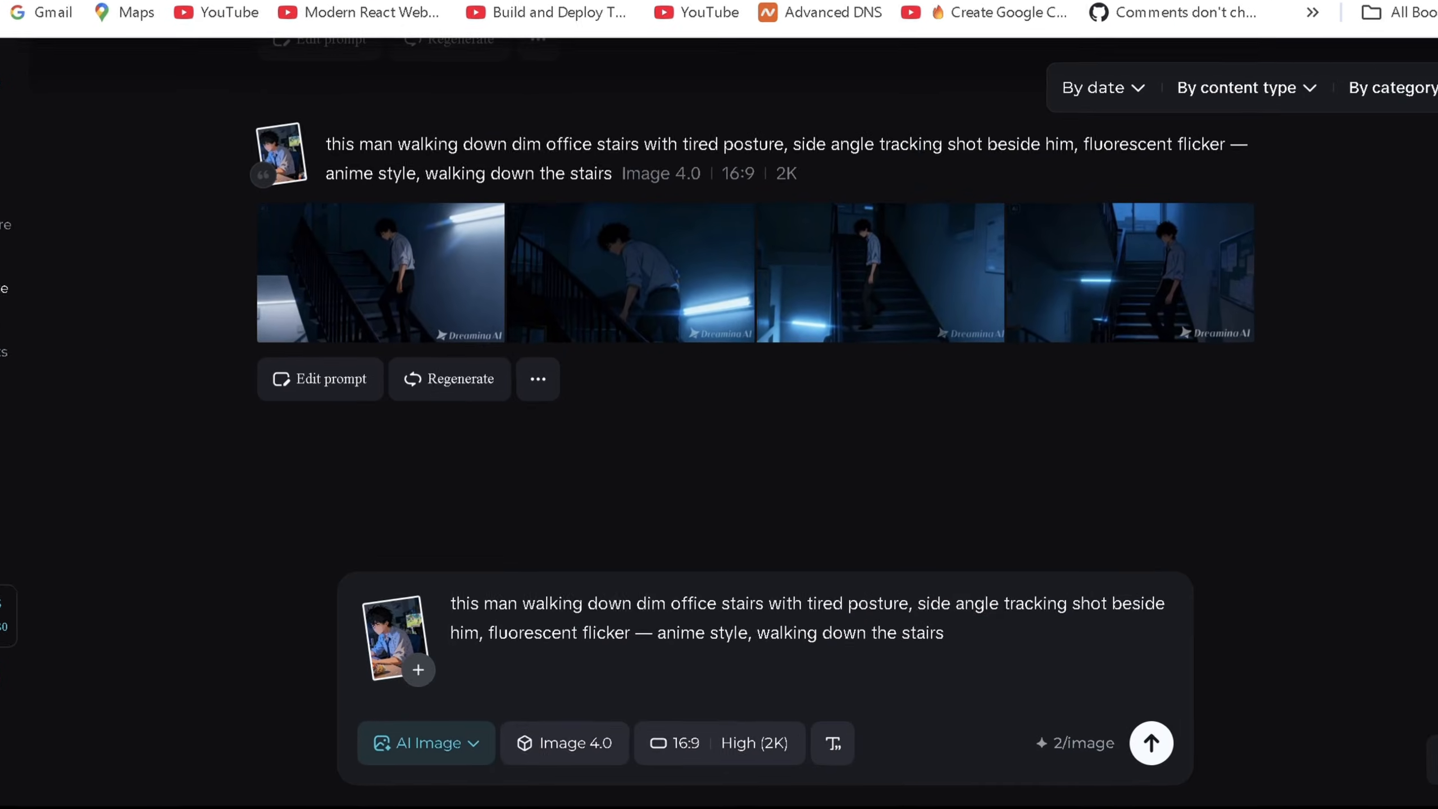
# Step: Adapt ChatGPT's Scene 3 Shot 1 prompt to generate images of this man pressing vending machine buttons in a Tokyo alleyway, and view the variants
pyautogui.moveTo(429, 657)
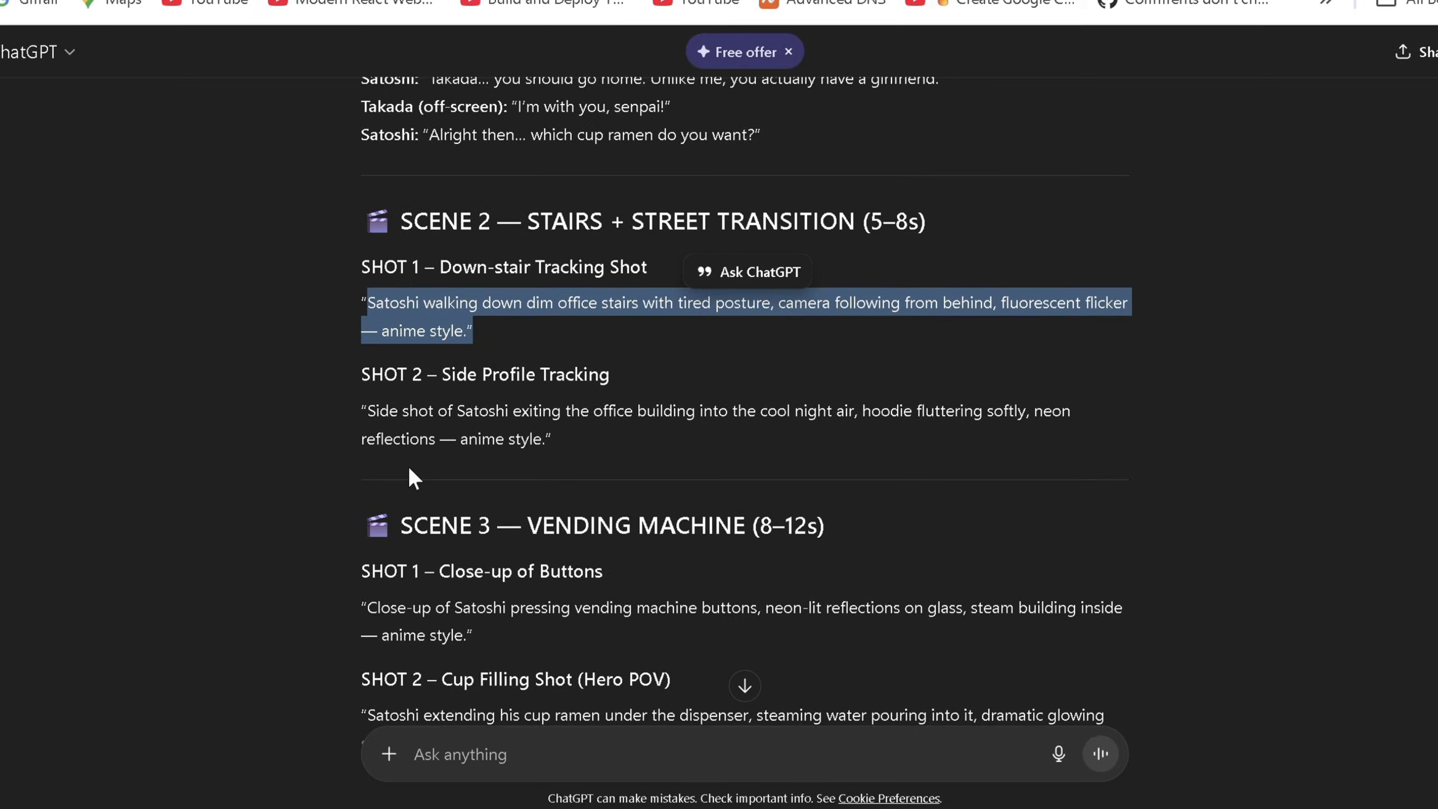
pyautogui.scroll(-2, 419, 481)
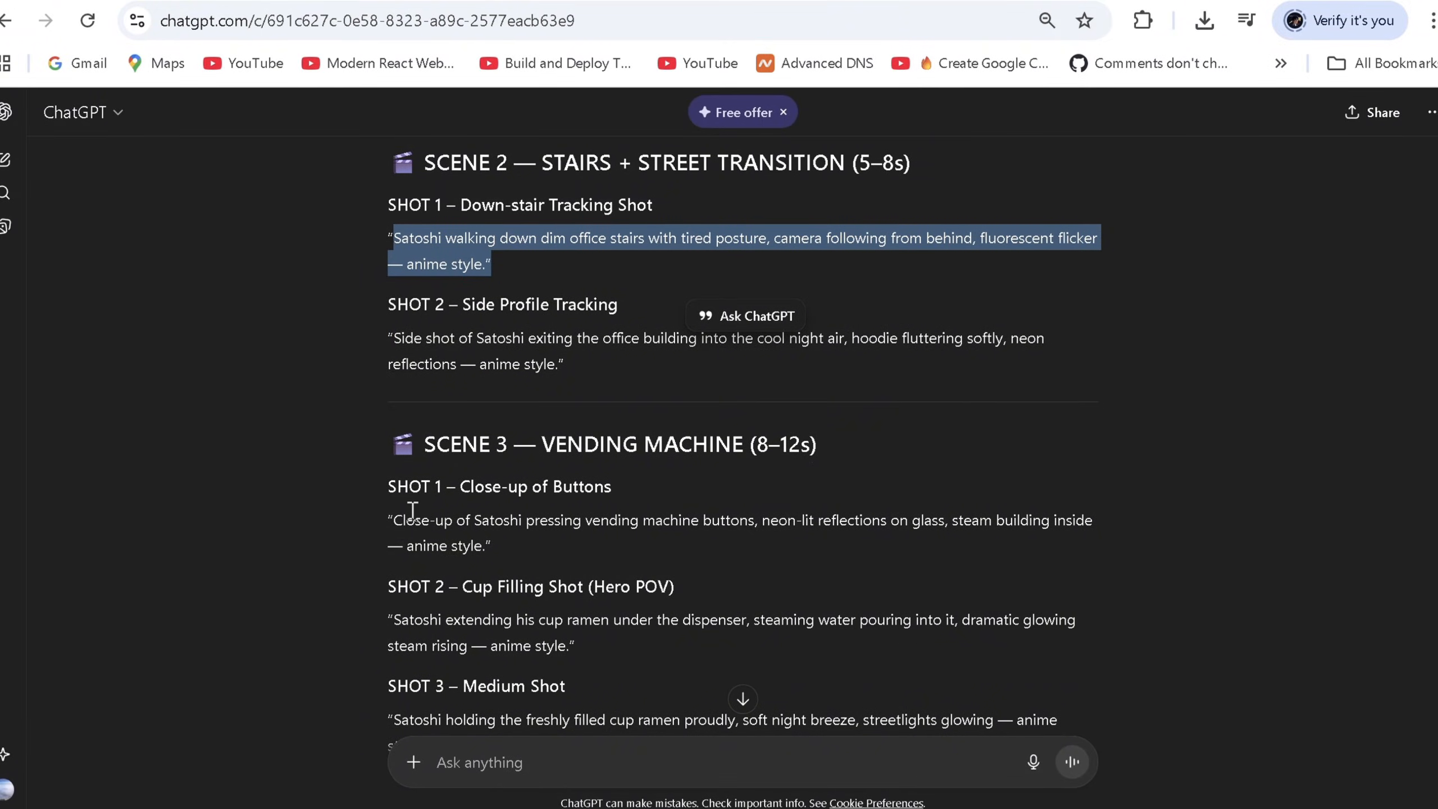
pyautogui.moveTo(391, 521); pyautogui.dragTo(567, 536)
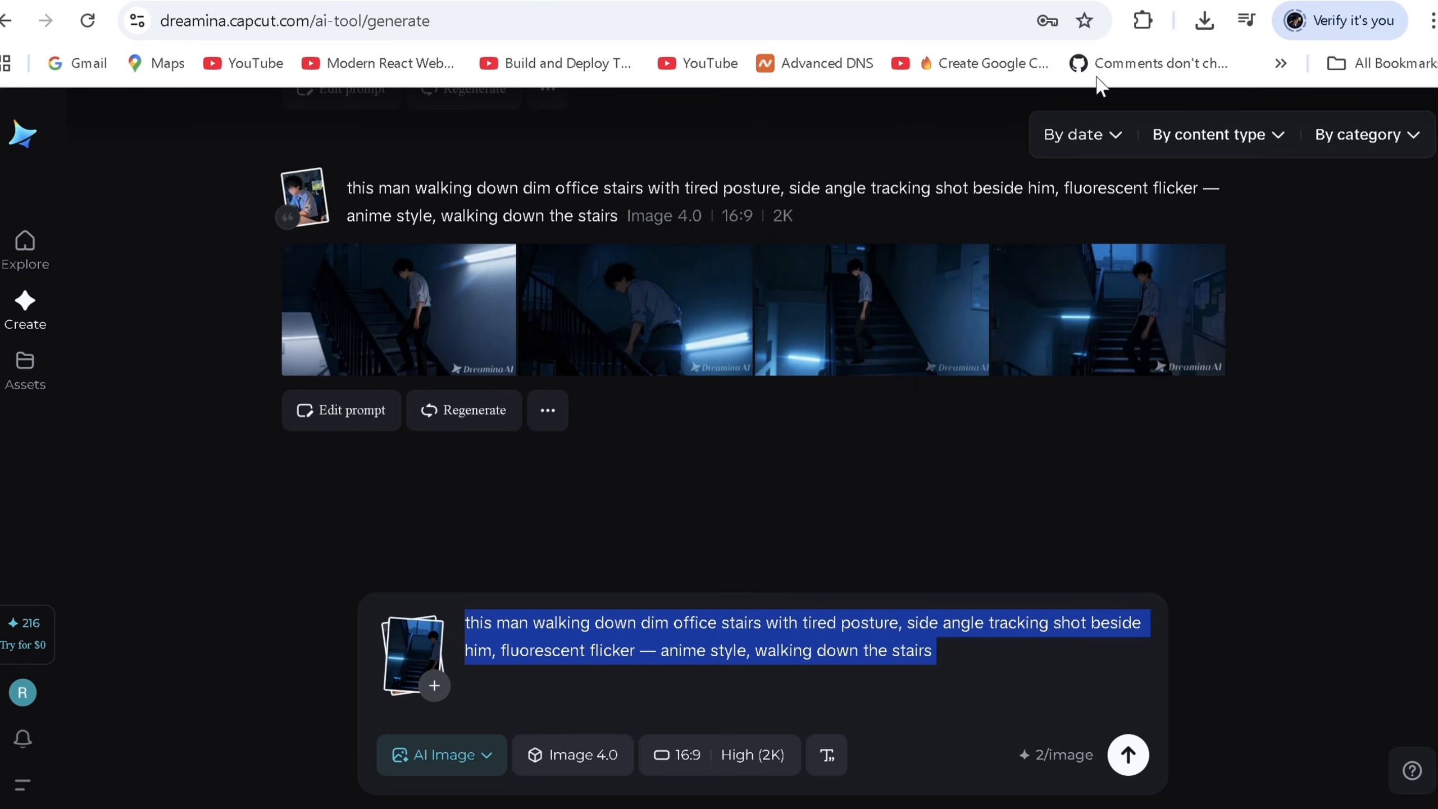
pyautogui.write('Close-up of this man pressing vending machine buttons, neon-lit reflections on glass, anime style, in the tokyo street alleyway connected to huge multi lane main road at 3 am empty streets, high quality, night time, Mappa  Style animation, anime world, wide angle full body.')
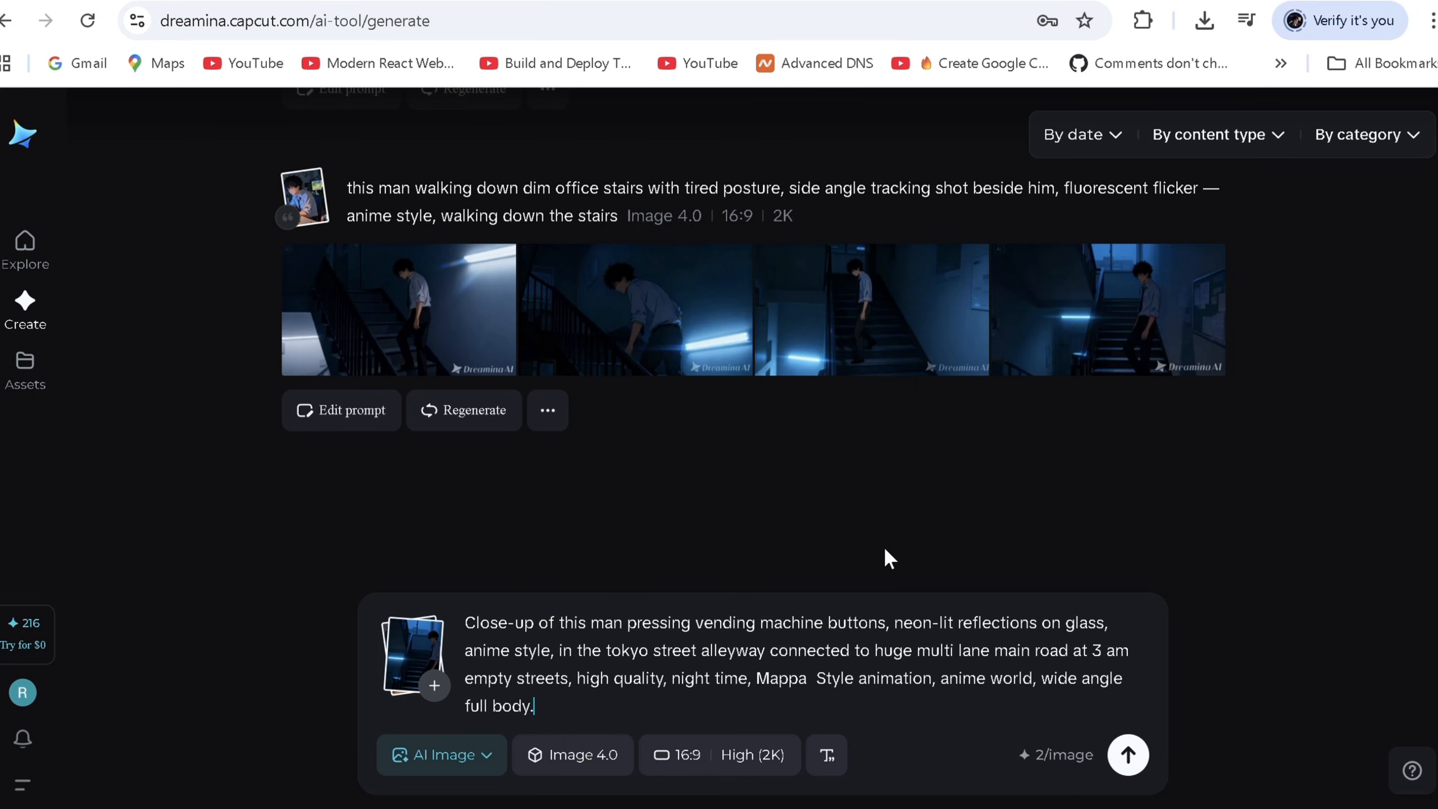
pyautogui.press('Return')
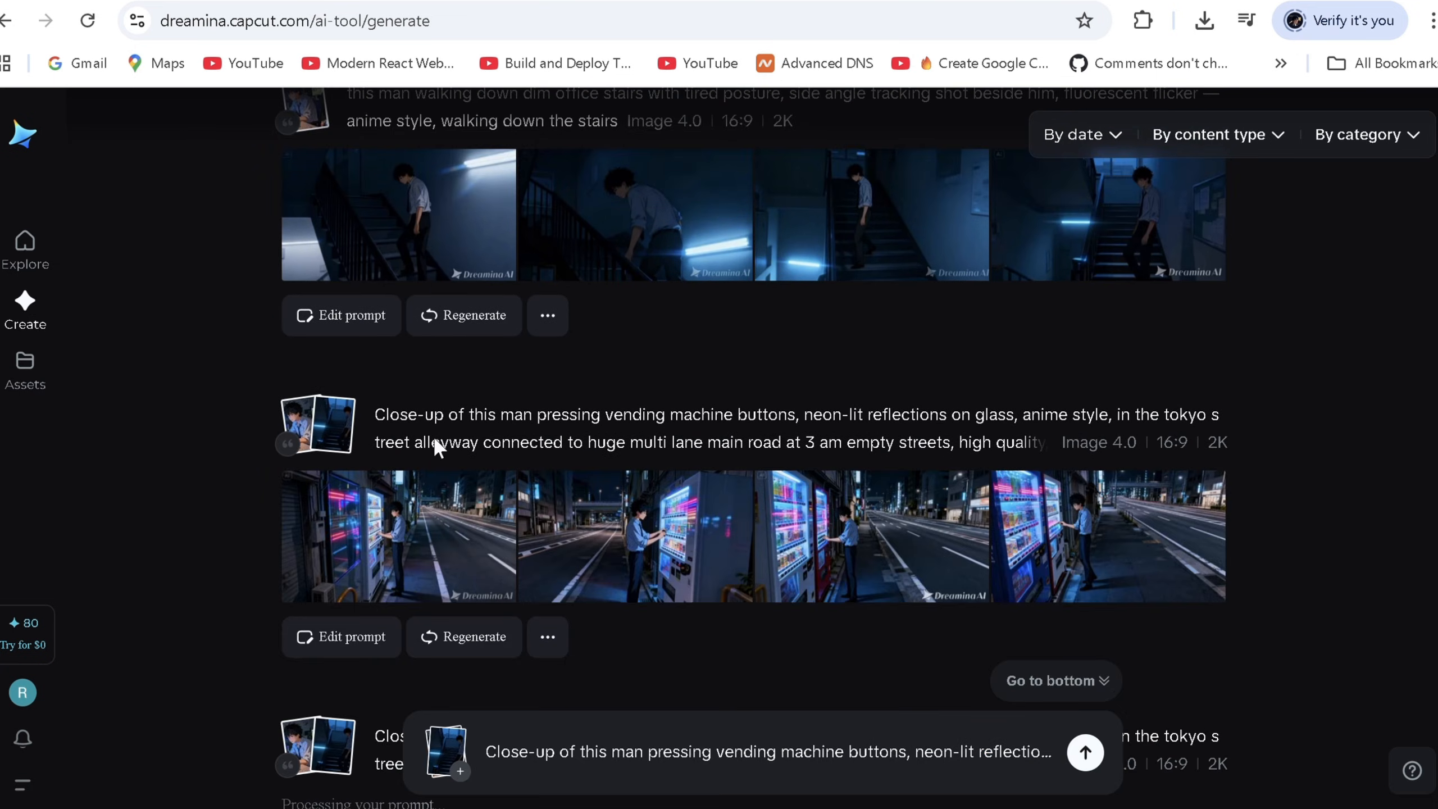
pyautogui.click(418, 534)
pyautogui.click(1150, 277)
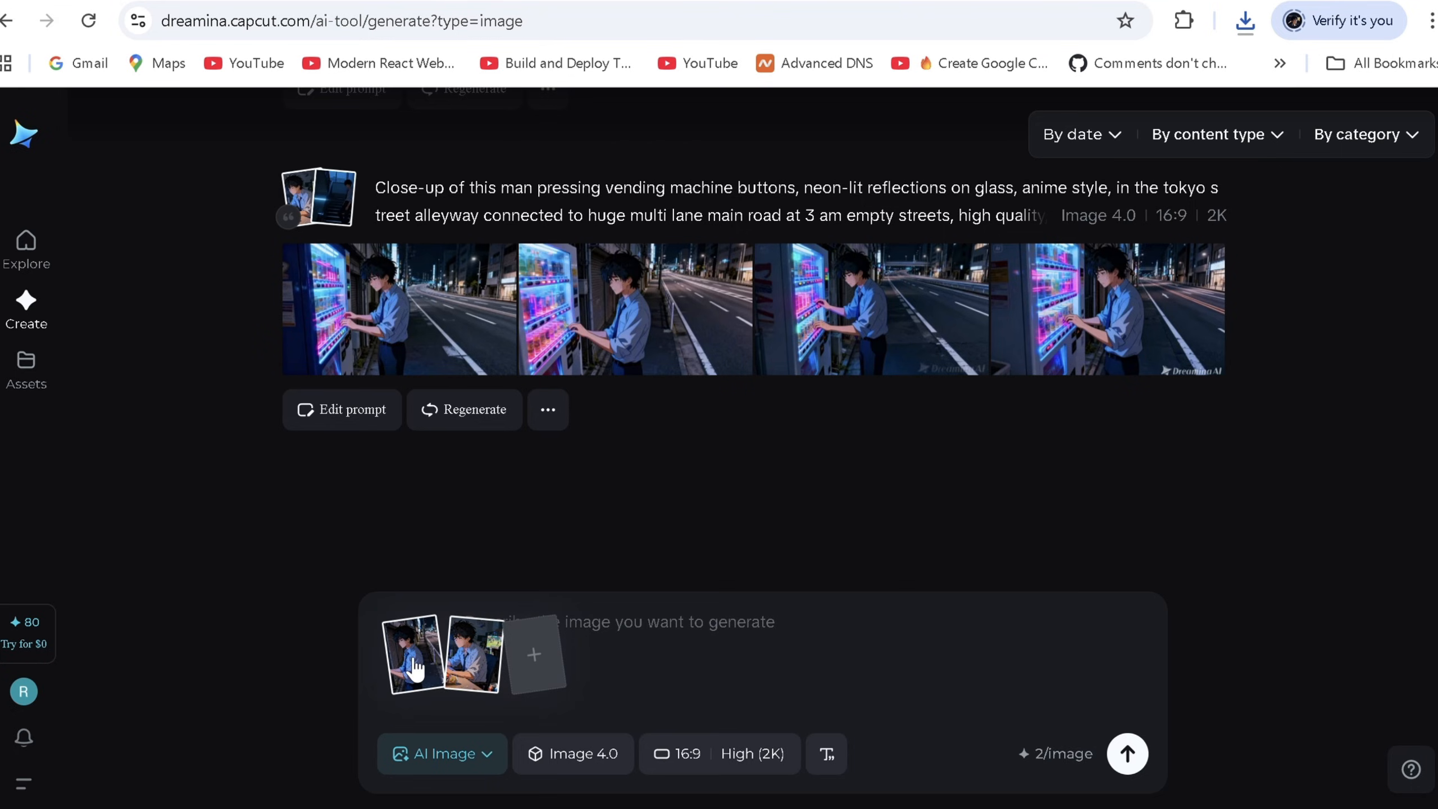
# Step: Generate a low-angle closeup of him extending his cup ramen under the dispenser, replacing the character's name with "him" in the prompt
pyautogui.click(551, 626)
pyautogui.write('closeup of Satoshi extending his cup ramen under the dispenser, along with his chopsticks close to it,dead pan expression,steam rising — anime style, wide low angle dramatic')
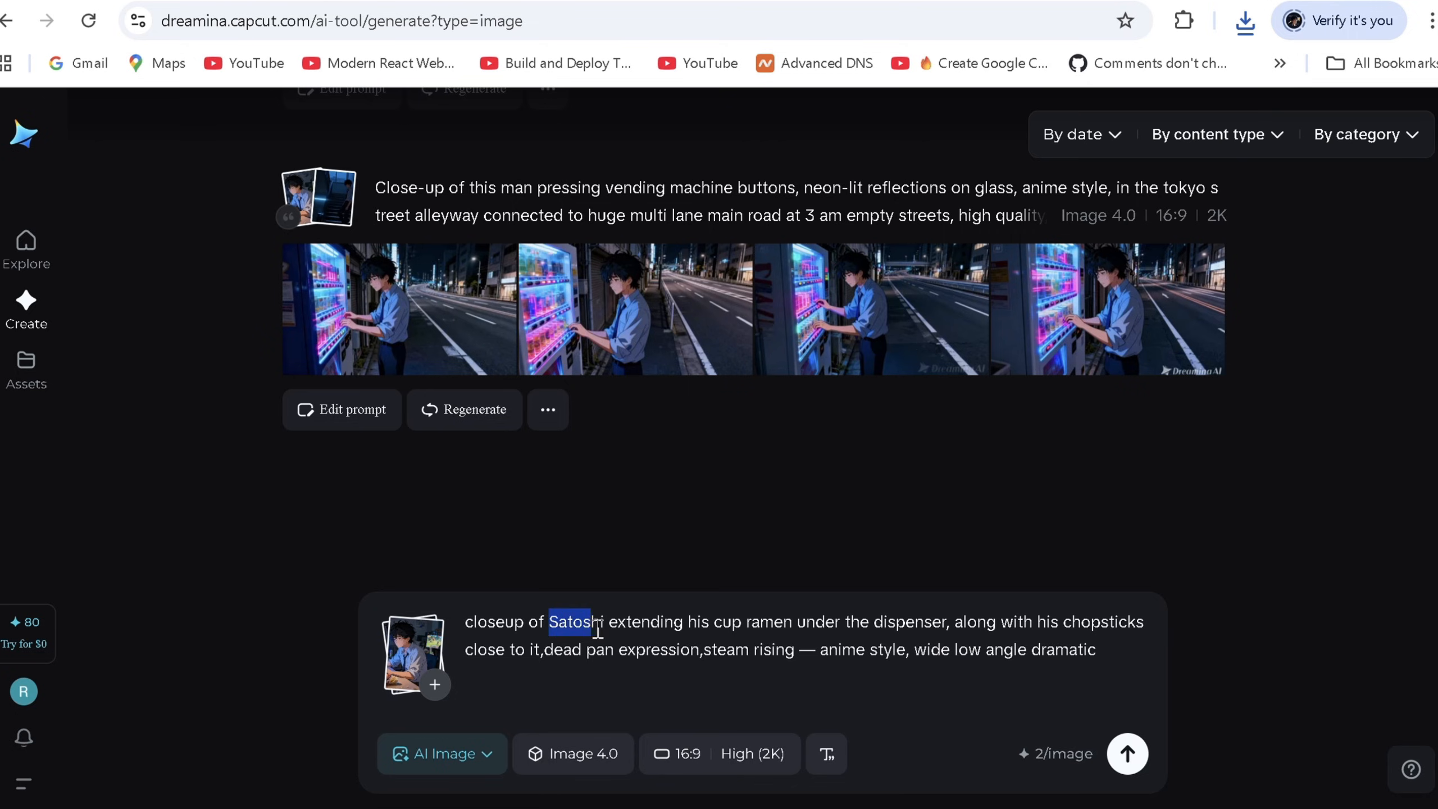
pyautogui.write('him')
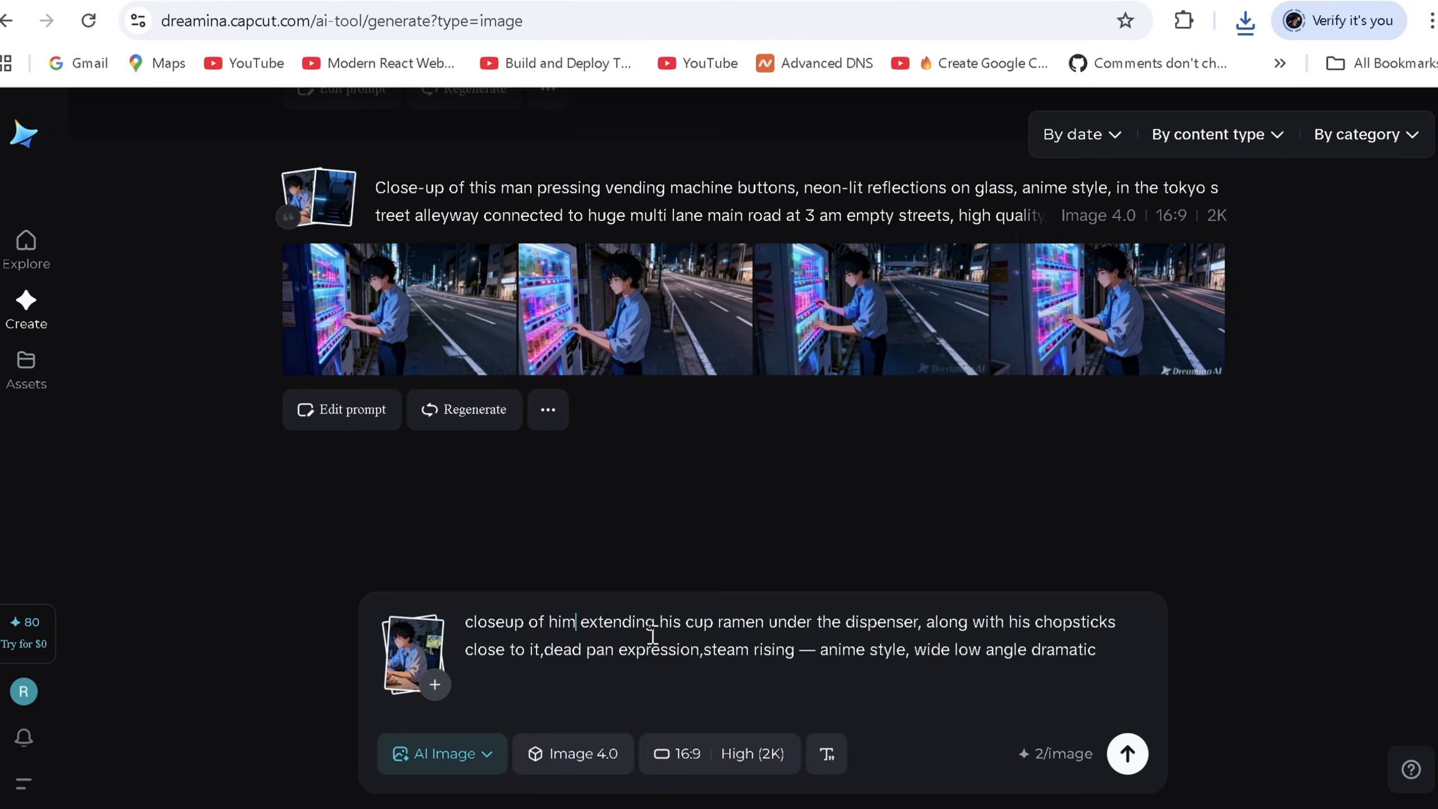
pyautogui.click(1127, 754)
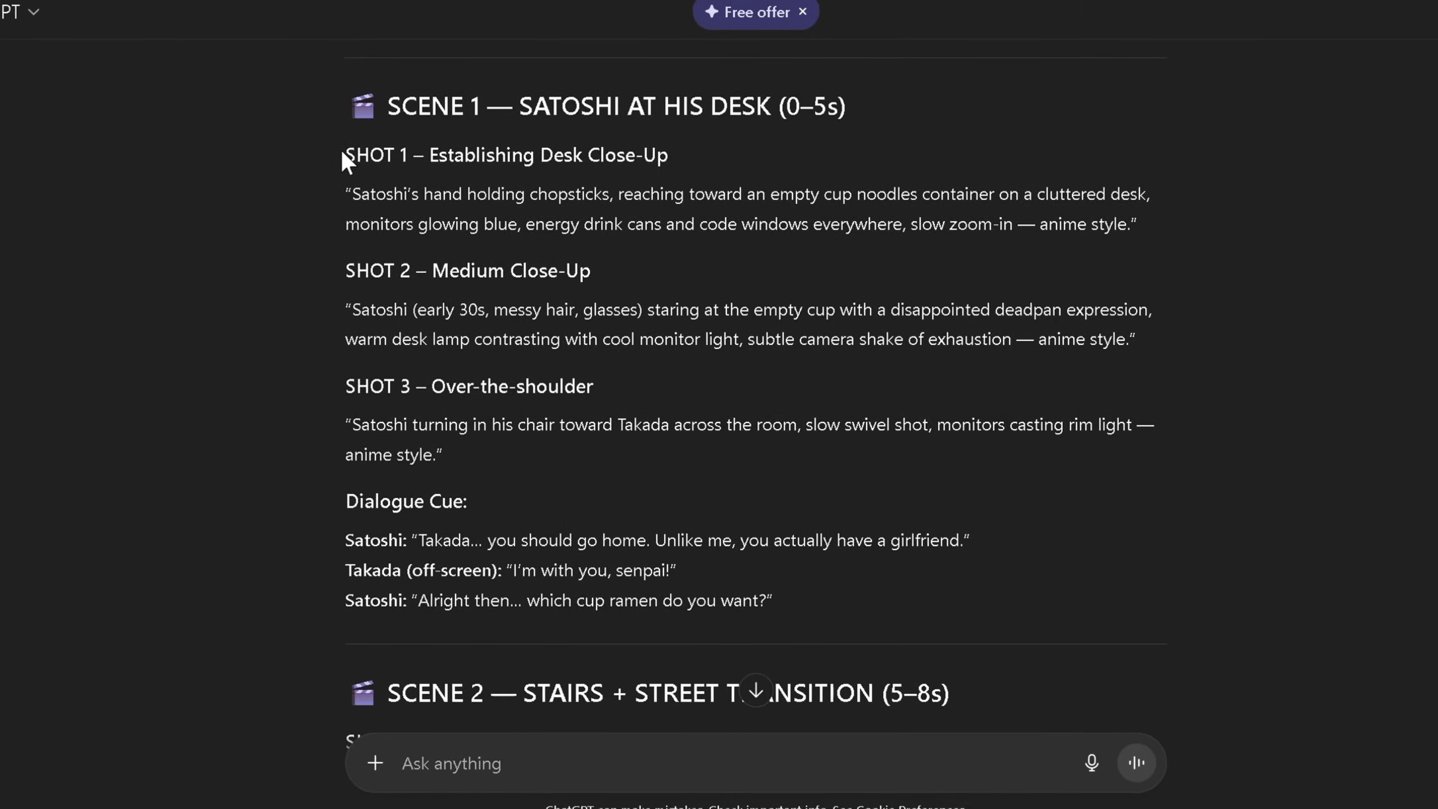
# Step: Copy the Scene 1 shots and dialogue from ChatGPT, and set the AI Video duration in Dreamina to 10s
pyautogui.moveTo(344, 155); pyautogui.dragTo(772, 611)
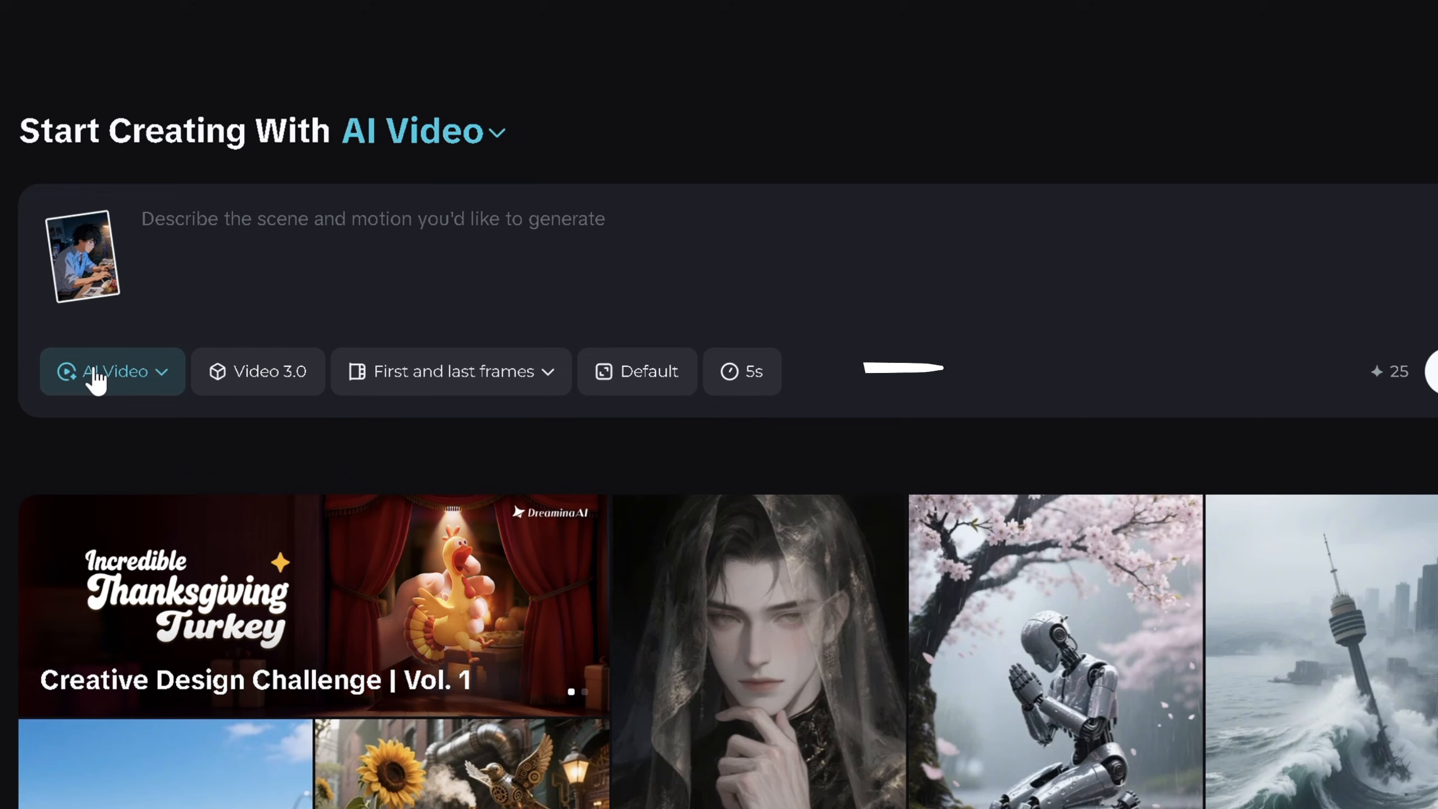
pyautogui.click(96, 374)
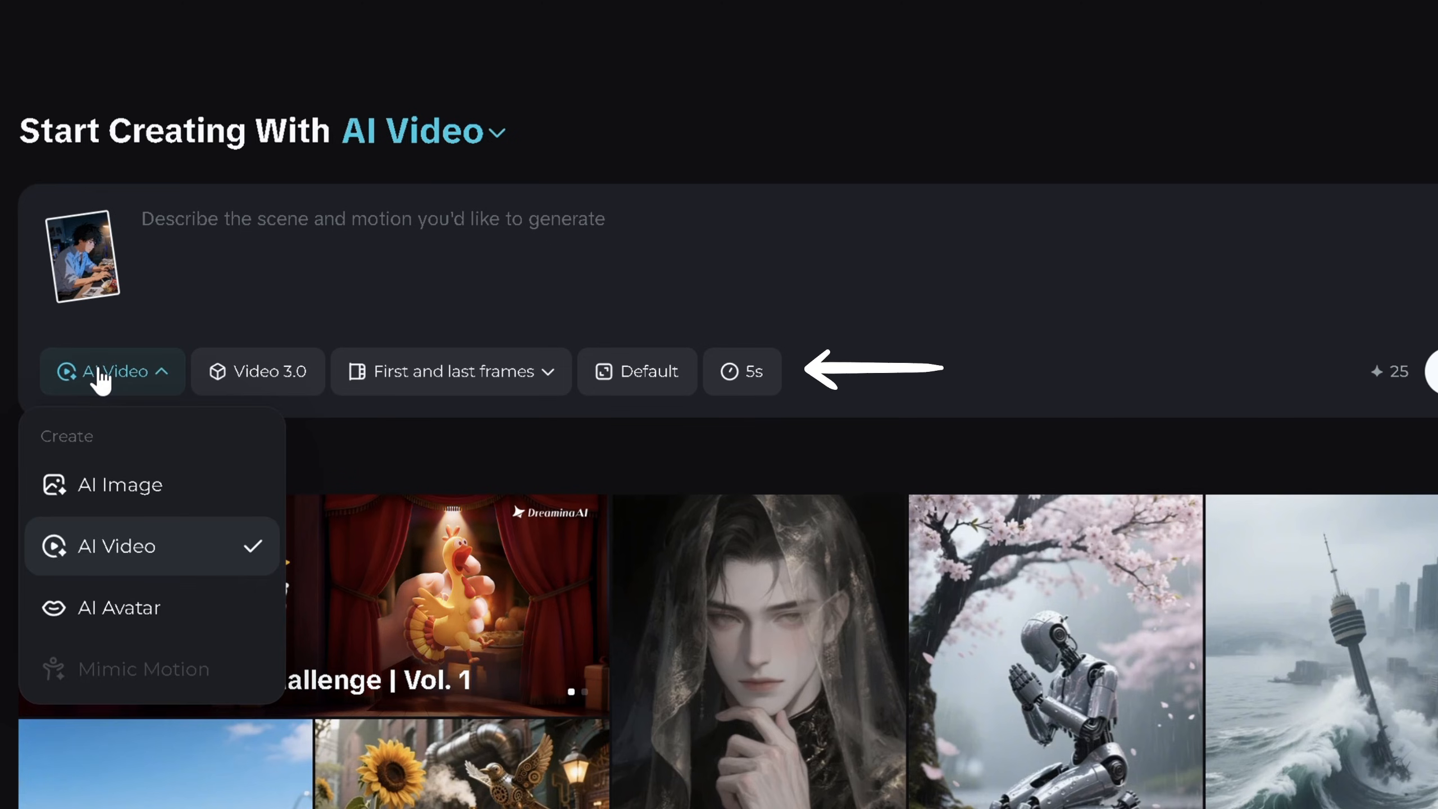
pyautogui.click(107, 375)
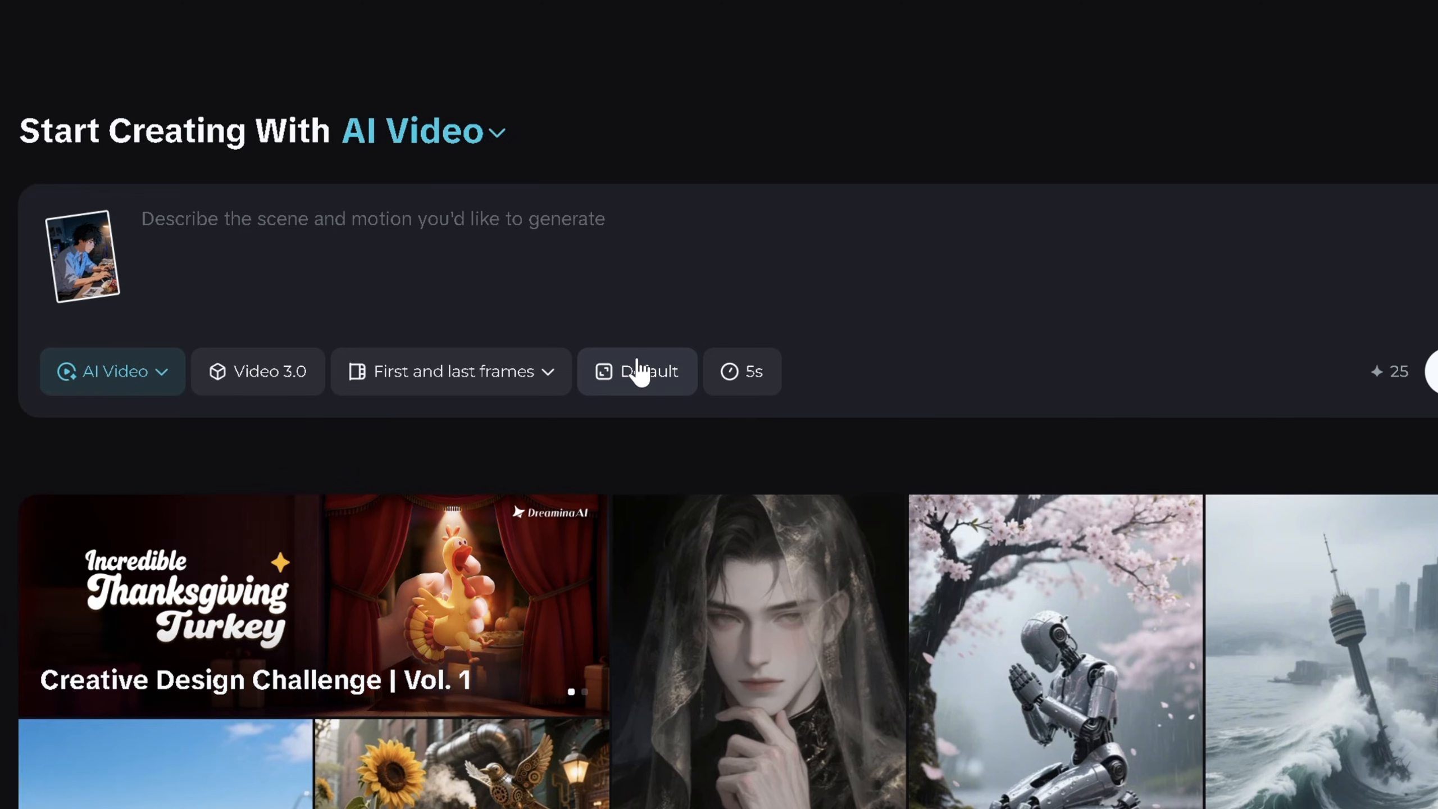
pyautogui.click(709, 381)
pyautogui.click(757, 553)
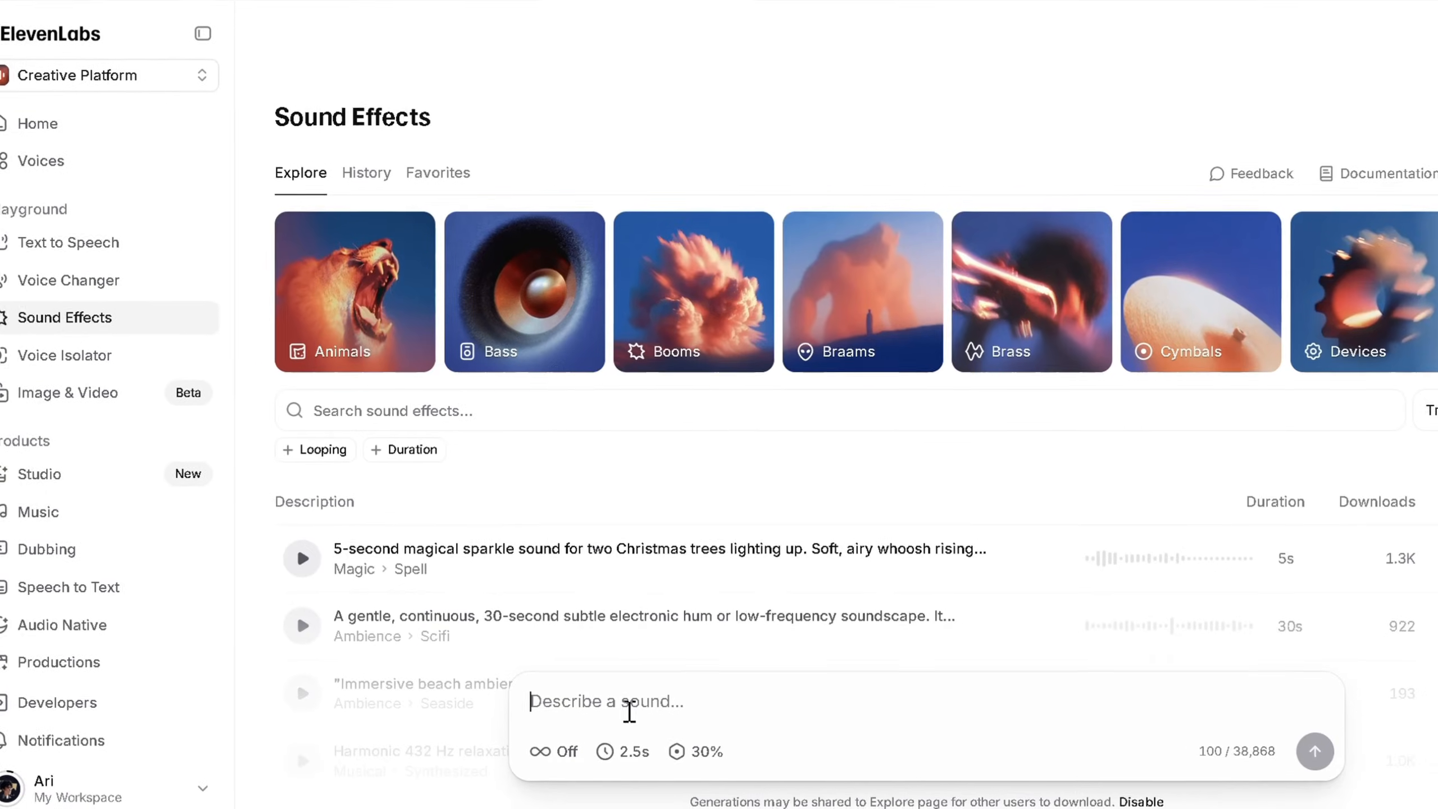
# Step: In ElevenLabs, start a sound effect description with "Mouse c", and generate speech for "[Sighs] Guess this'll do.." with Eleven v3
pyautogui.write('Mouse c')
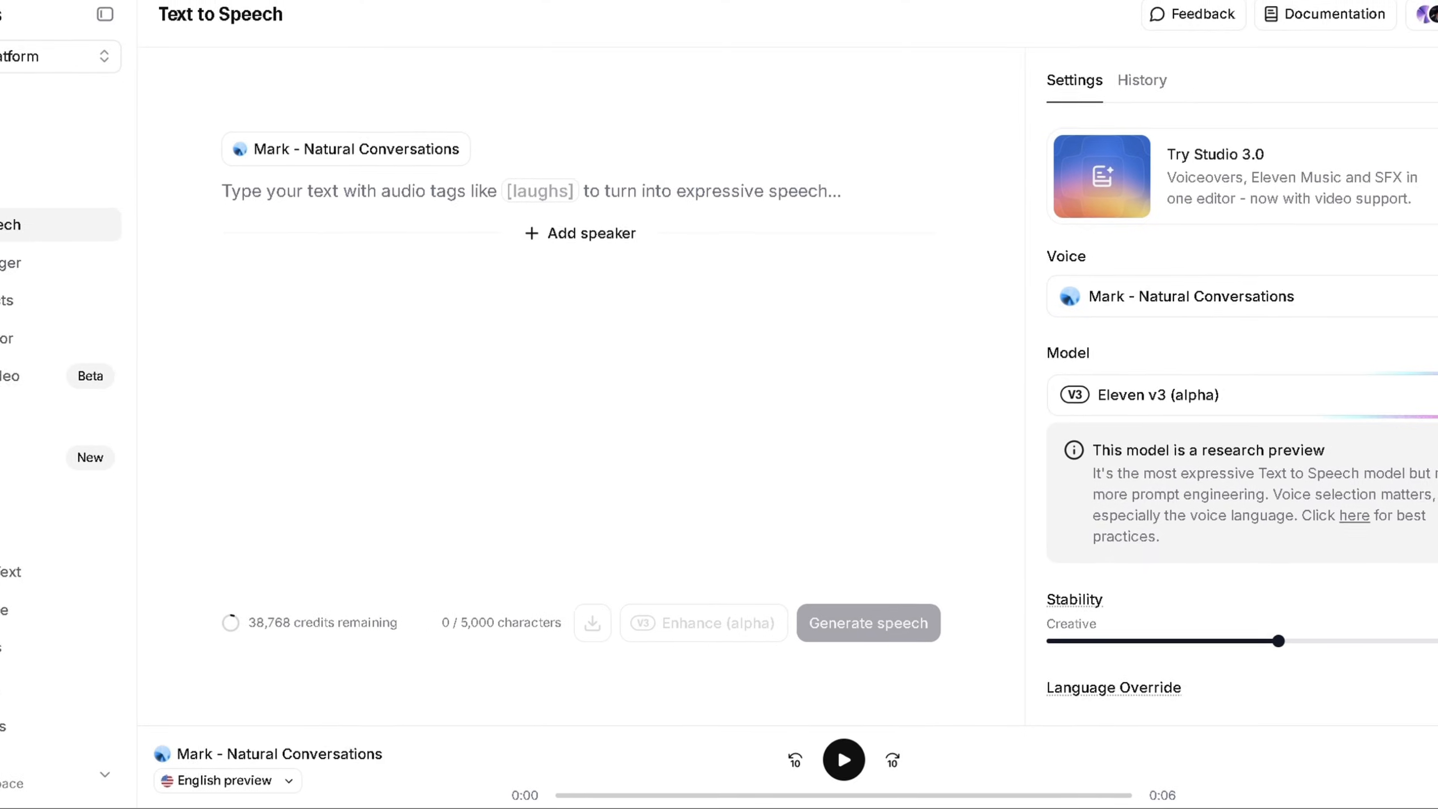
pyautogui.write("Satoshi : Guess this'll do..")
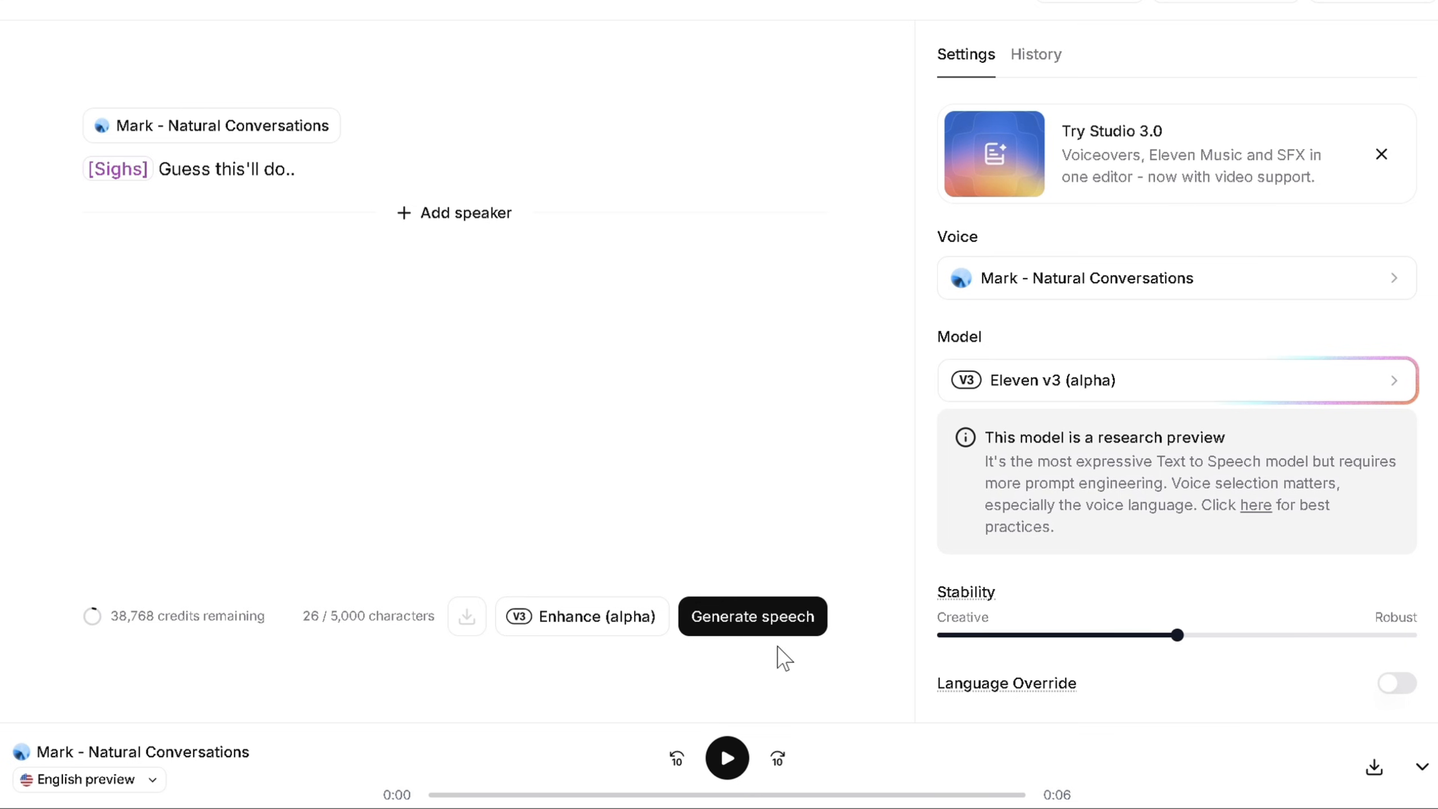
pyautogui.click(785, 628)
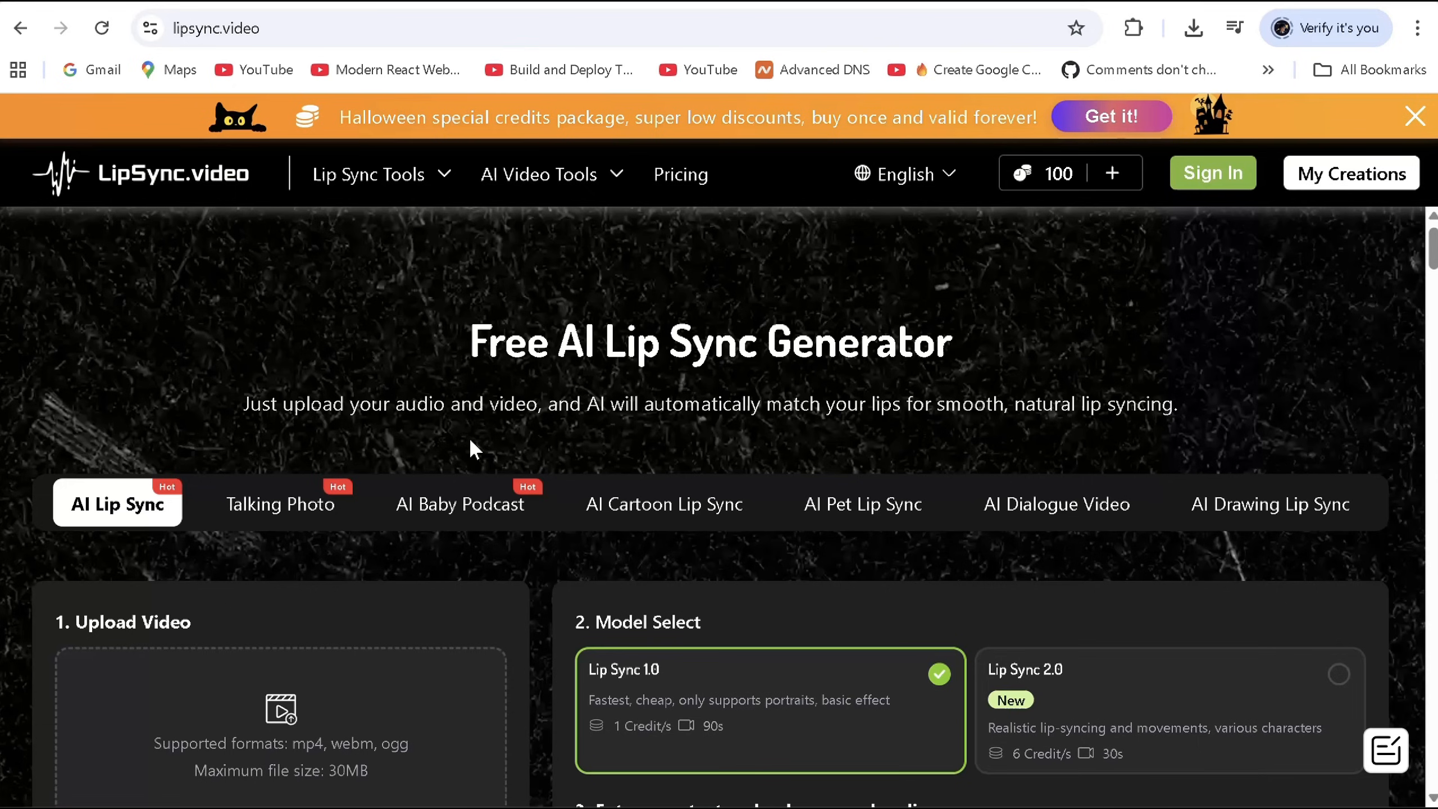
# Step: On lipsync.video, choose a library voice for the desk scene's dialogue line and play the generated lip-sync video
pyautogui.scroll(-6, 474, 448)
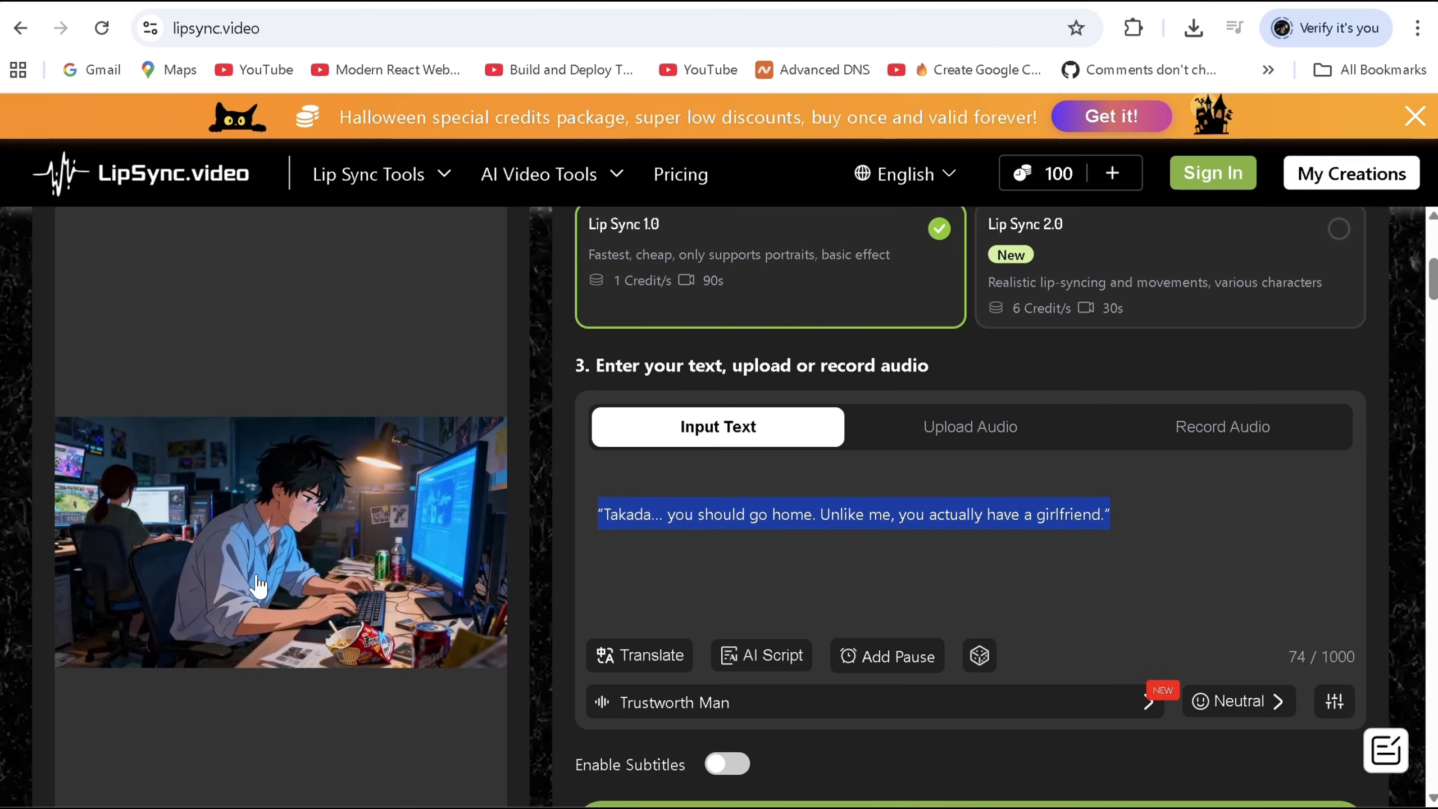
pyautogui.click(737, 515)
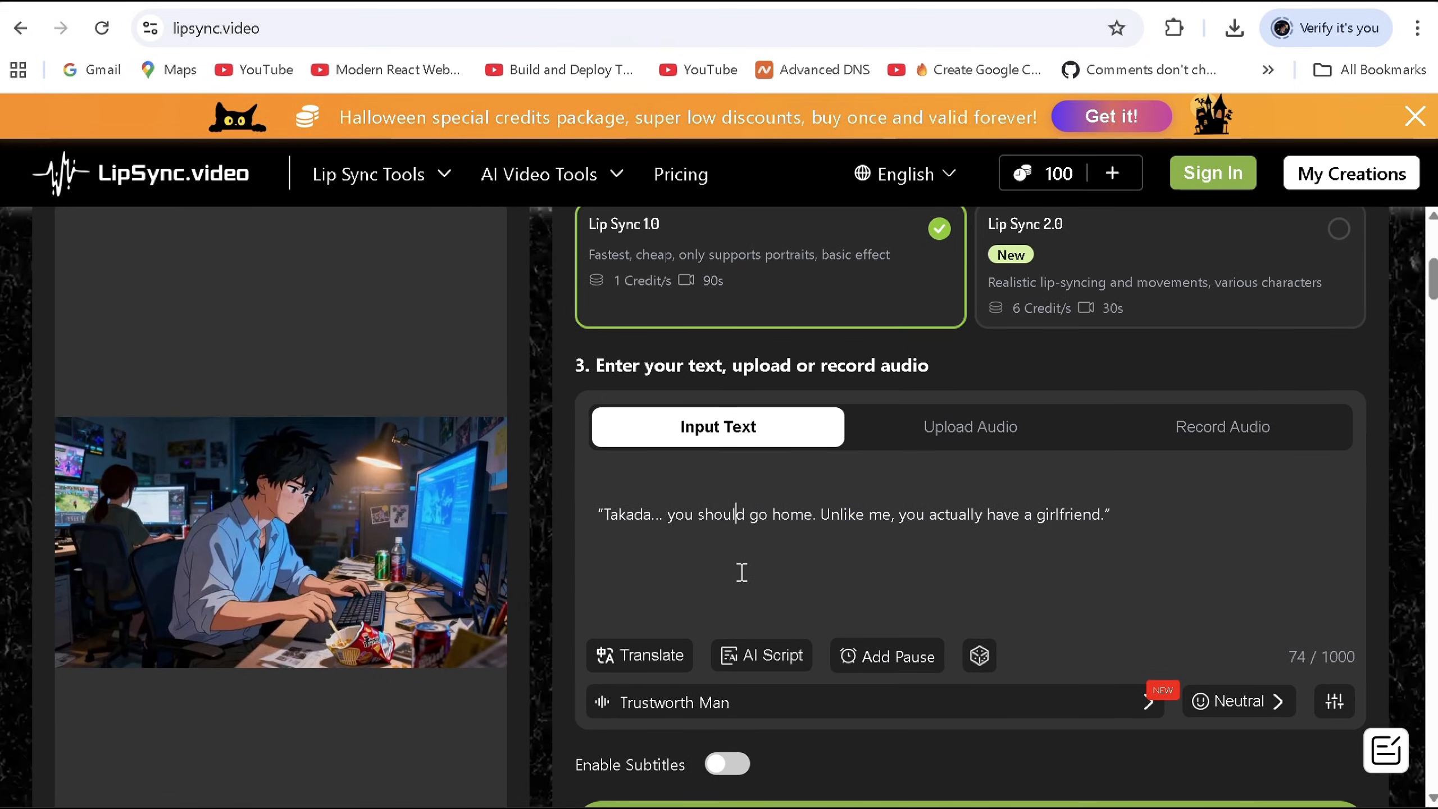
pyautogui.click(1093, 709)
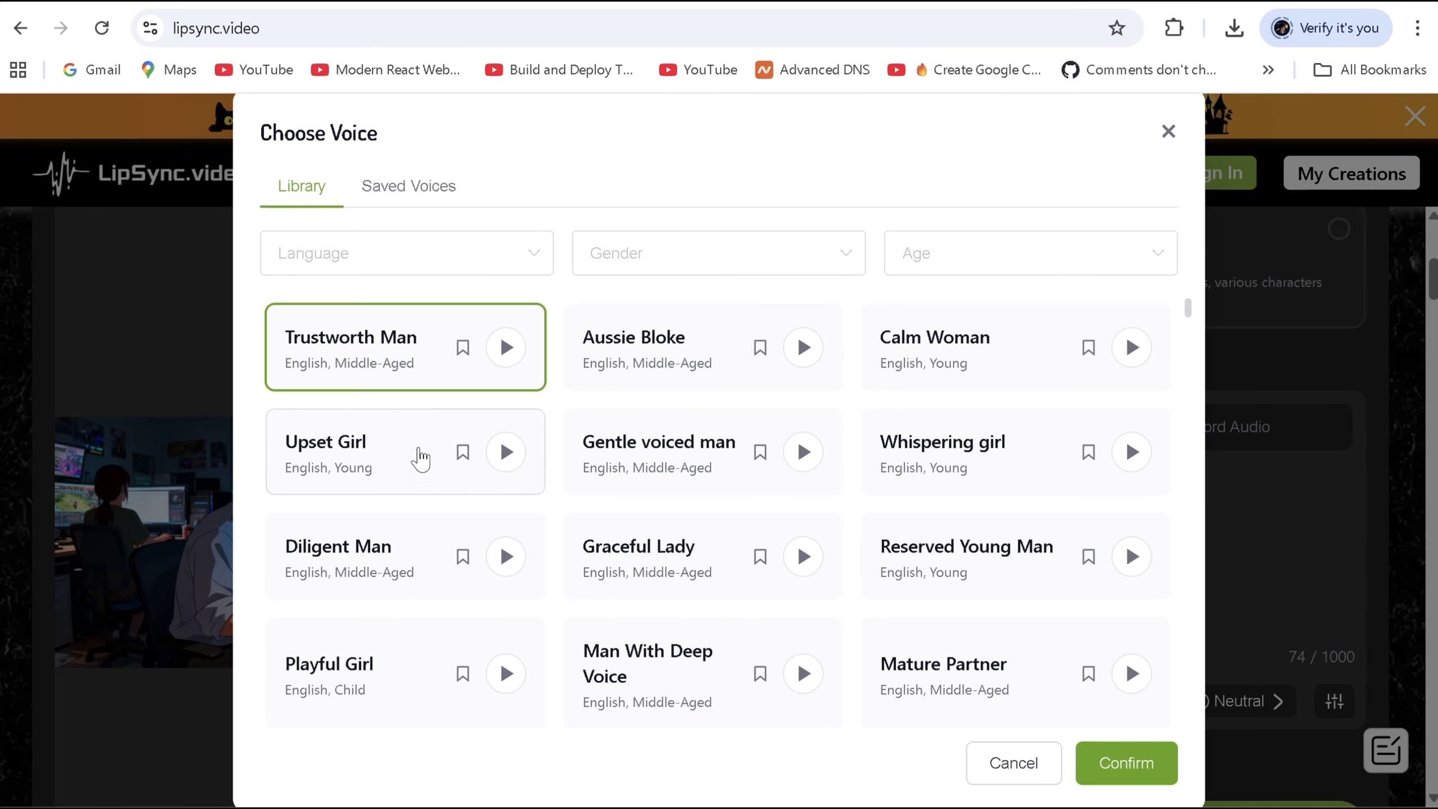
pyautogui.click(909, 637)
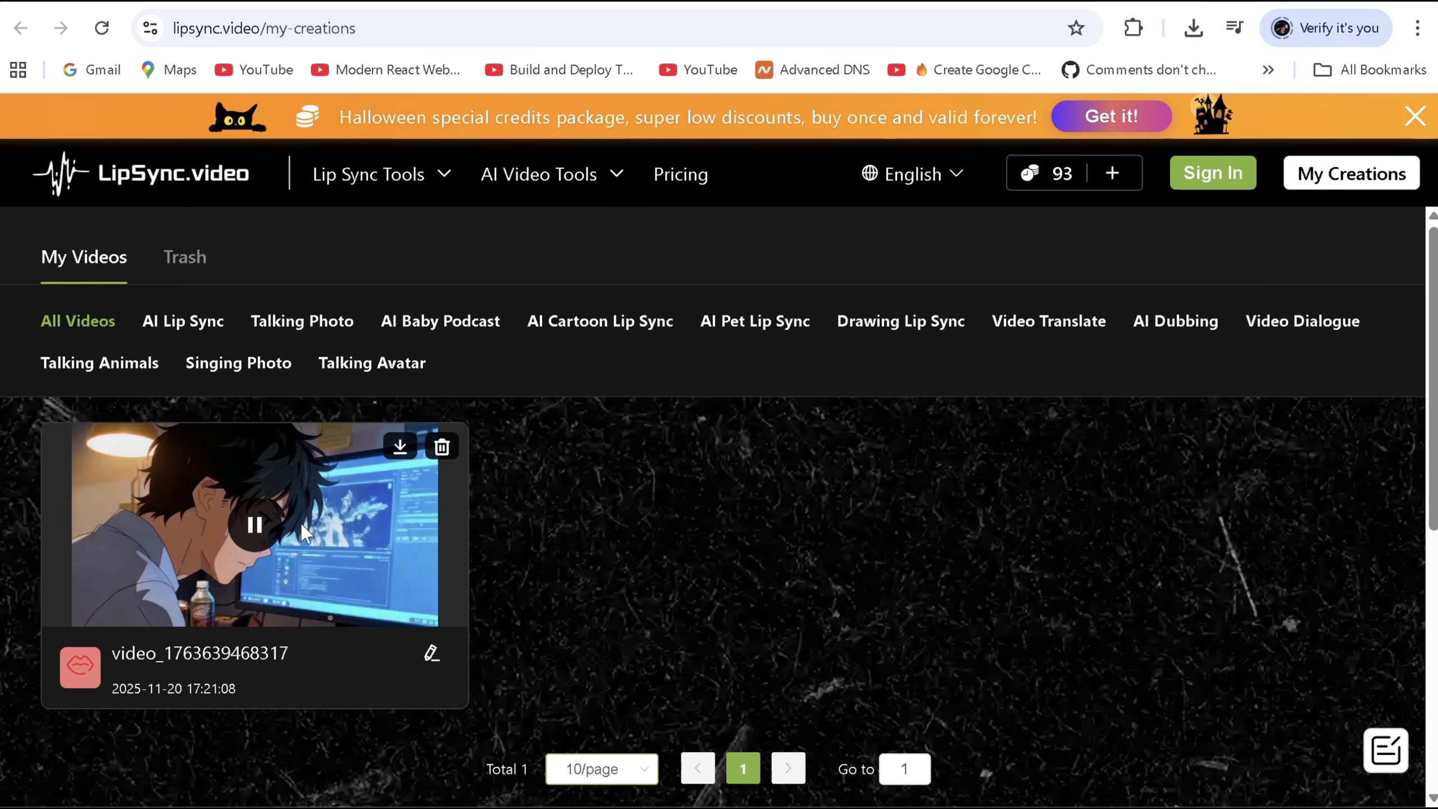
pyautogui.click(301, 525)
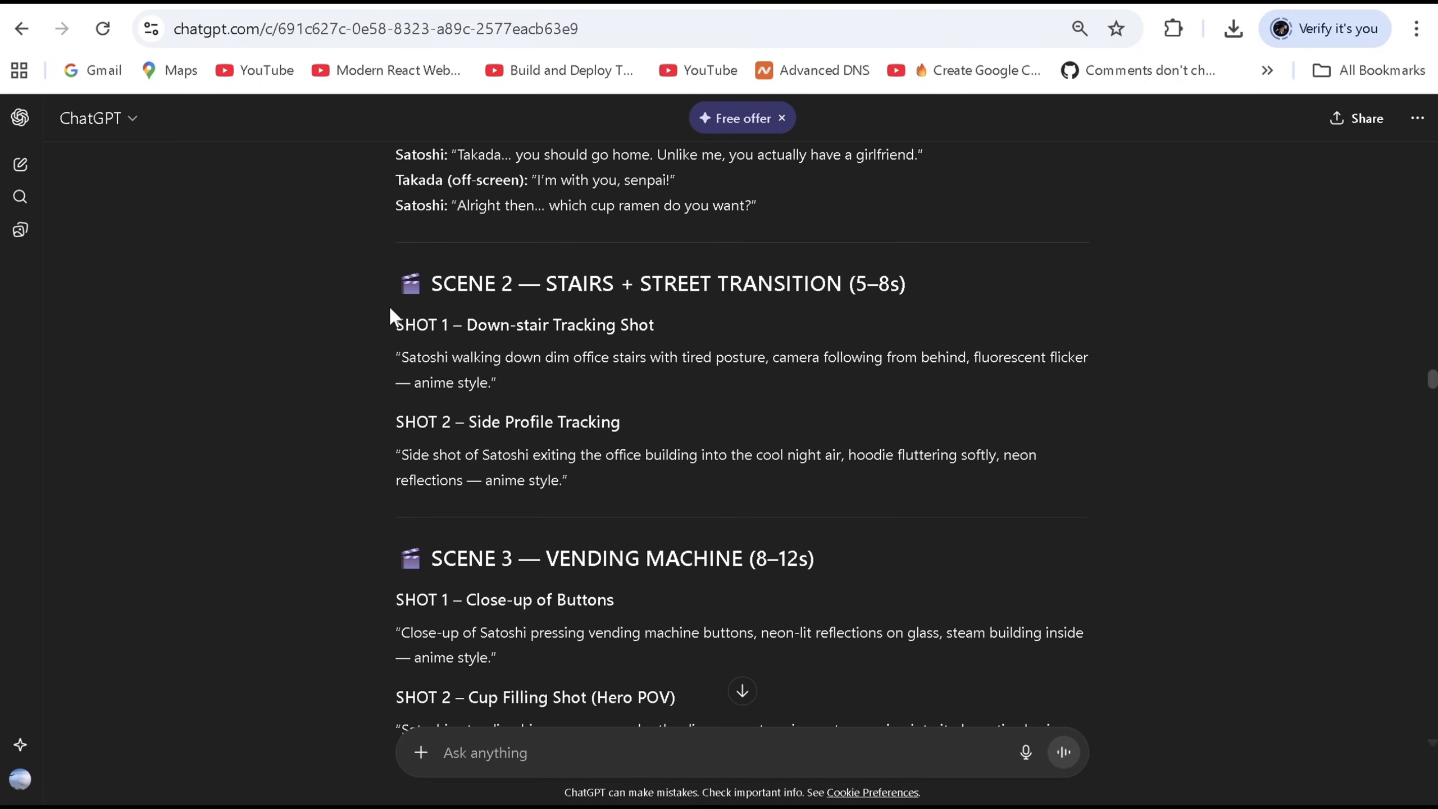
# Step: Replace the Dreamina video prompt with ChatGPT's shots from Scene 2 onward, starting at "SHOT 1 – Down-stair Tracking Shot", and switch the frame mode to Multiframes
pyautogui.moveTo(392, 310); pyautogui.dragTo(582, 650)
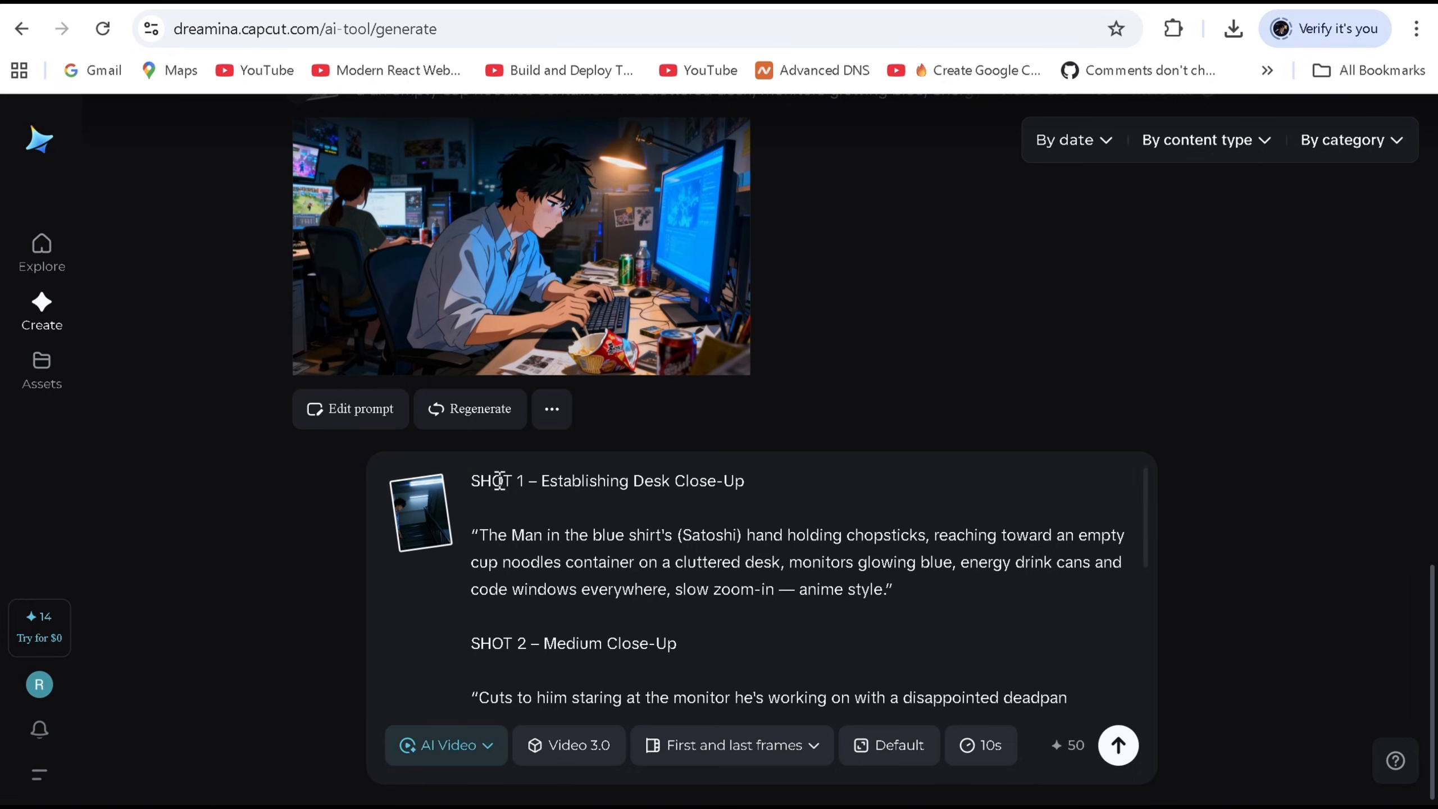
pyautogui.hotkey('ctrl', 'a')
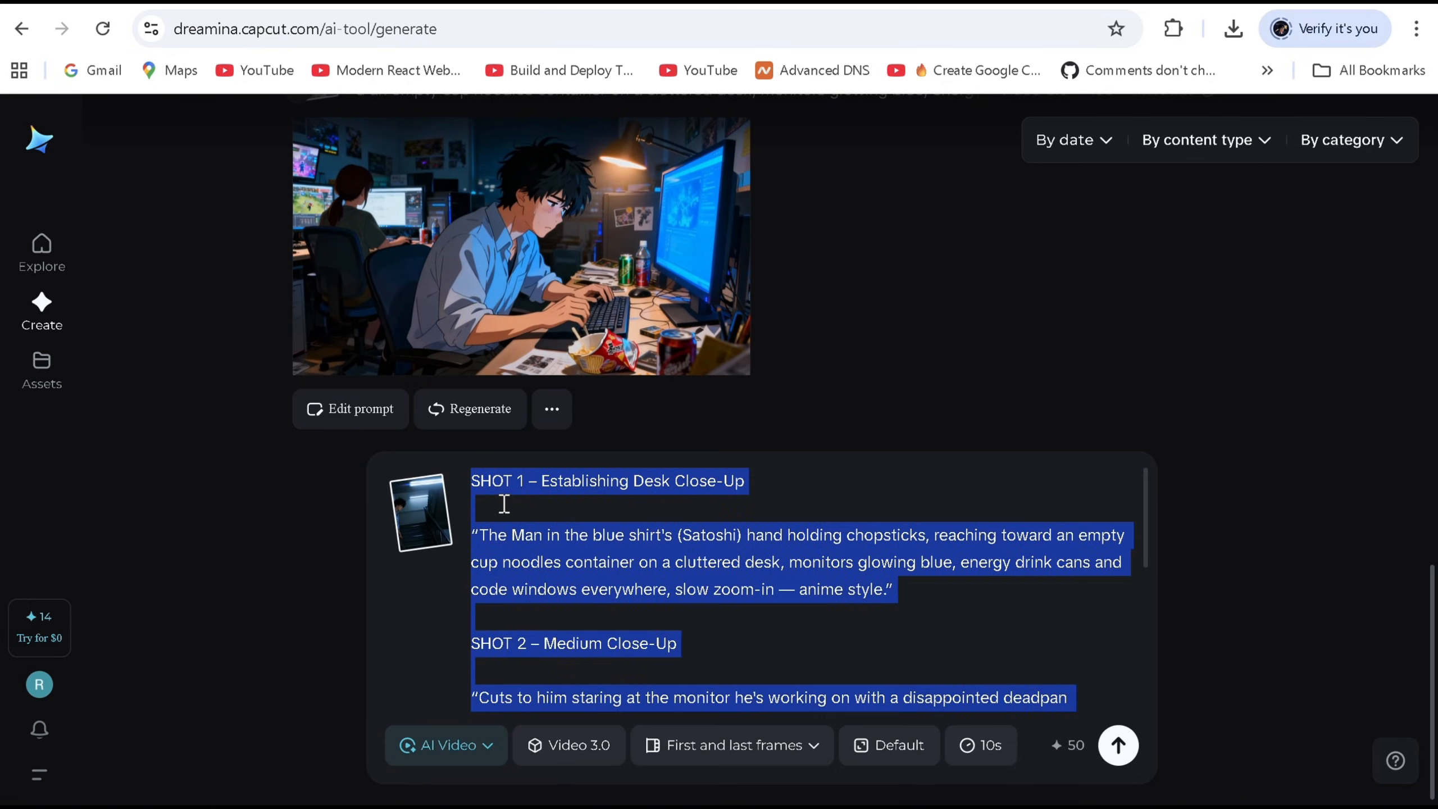
pyautogui.write('SHOT 1 – Down-stair Tracking Shot  "Satoshi walking down dim office stairs with tired posture, camera following from behind, fluorescent flicker — anime style."  SHOT 2 – Side Profile Tracking  "Side shot of Satoshi exiting the office building into the cool night air, hoodie fluttering softly, neon reflections — anime style."  SHOT 1 – Close-up of Buttons  "Close-up of Satoshi pressing vending machine buttons, neon-lit reflections on glass, steam building inside — anime style."')
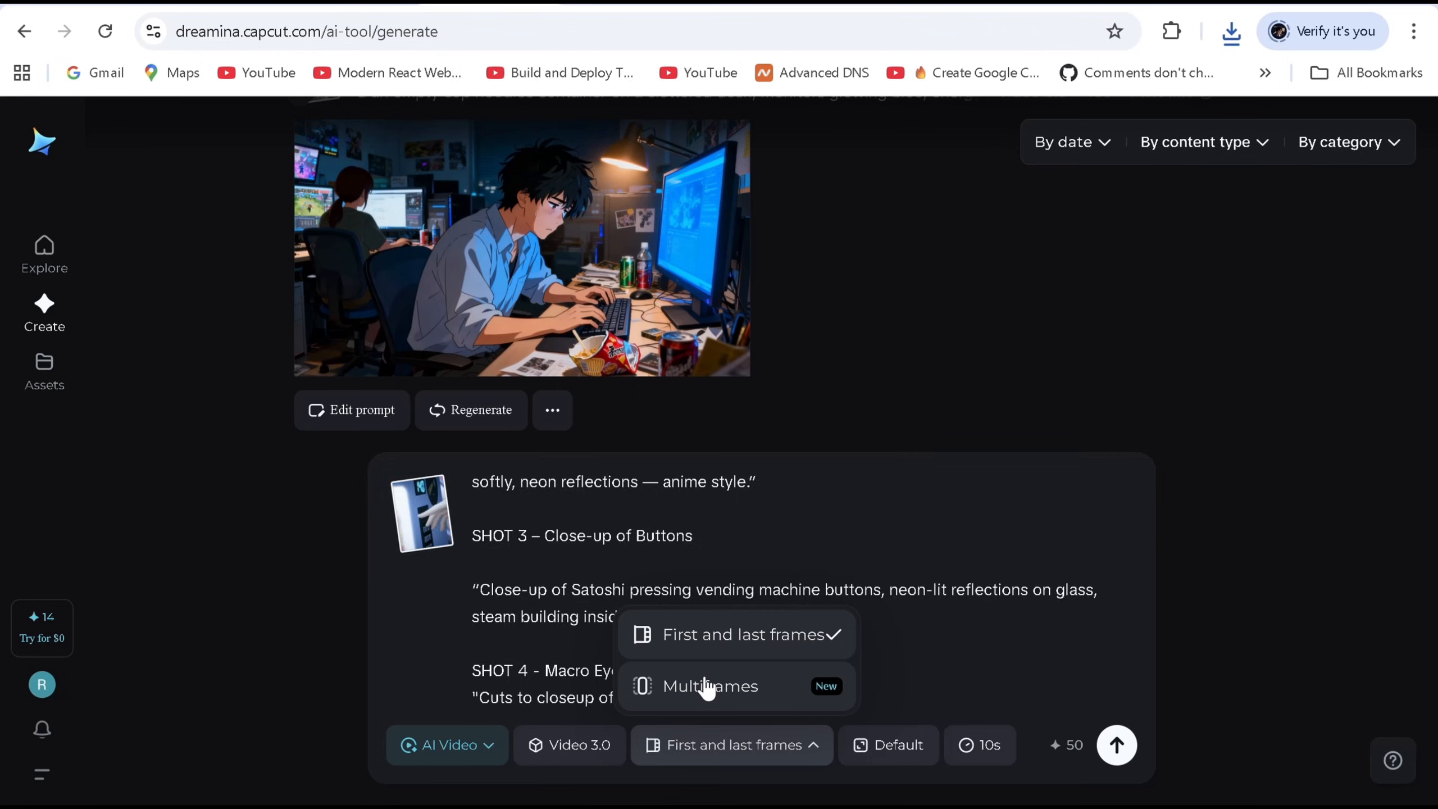
pyautogui.click(707, 686)
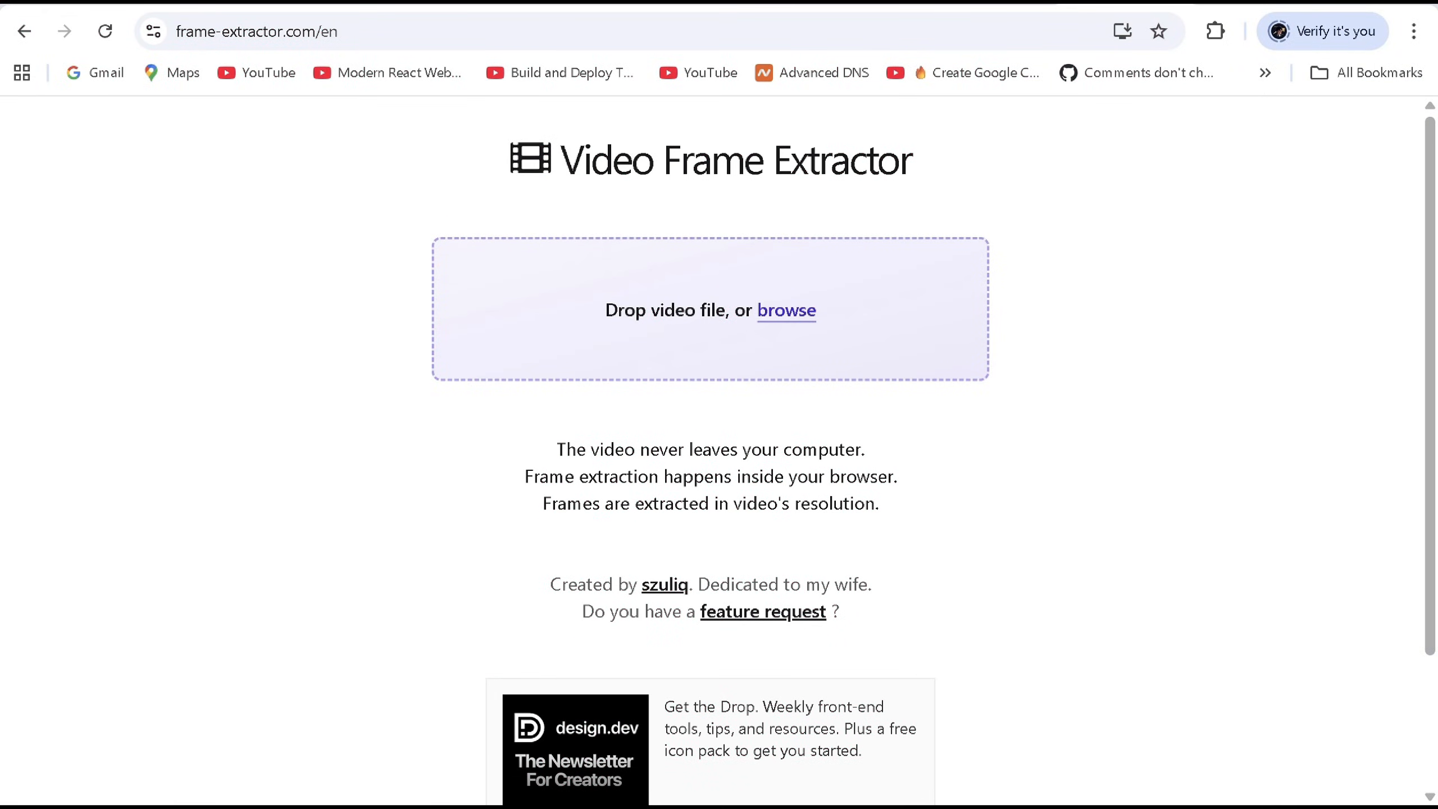
# Step: In Video Frame Extractor, load the stairwell video, extract 12 frames about 1000 ms apart, and look through to the final extracted frames
pyautogui.moveTo(1433, 397); pyautogui.dragTo(761, 363)
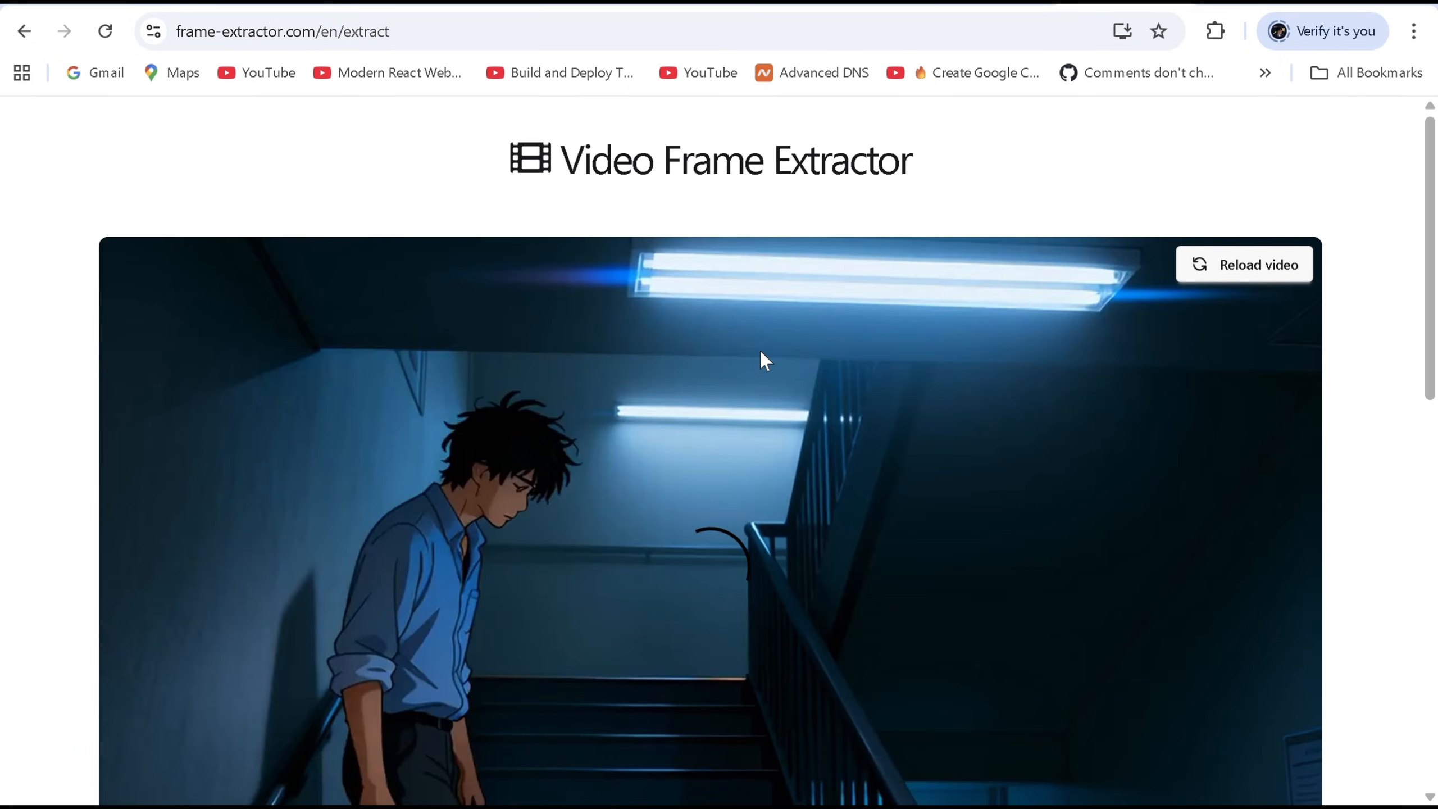
pyautogui.scroll(-7, 385, 626)
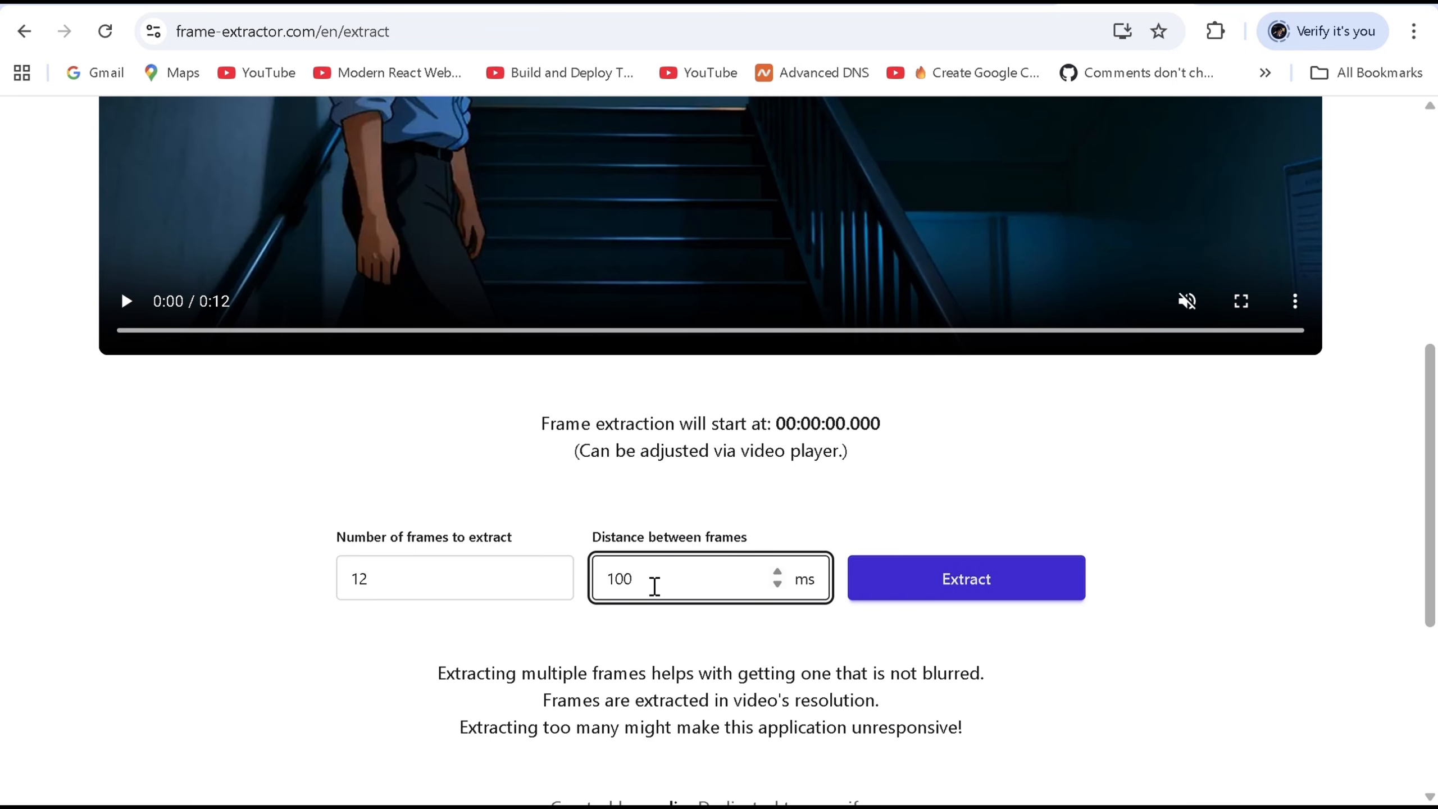
pyautogui.click(858, 589)
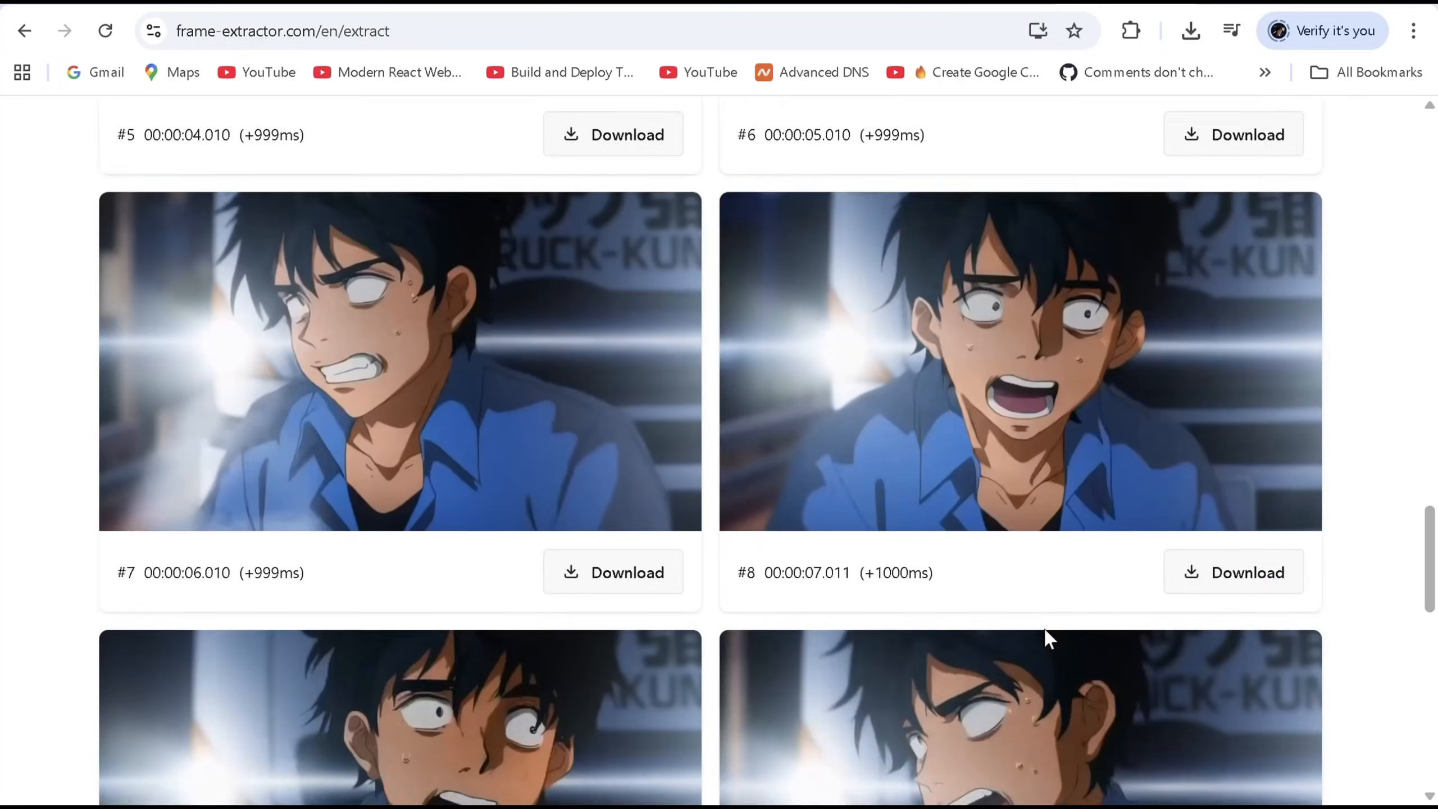
pyautogui.scroll(-10, 1044, 627)
pyautogui.scroll(-3, 1045, 630)
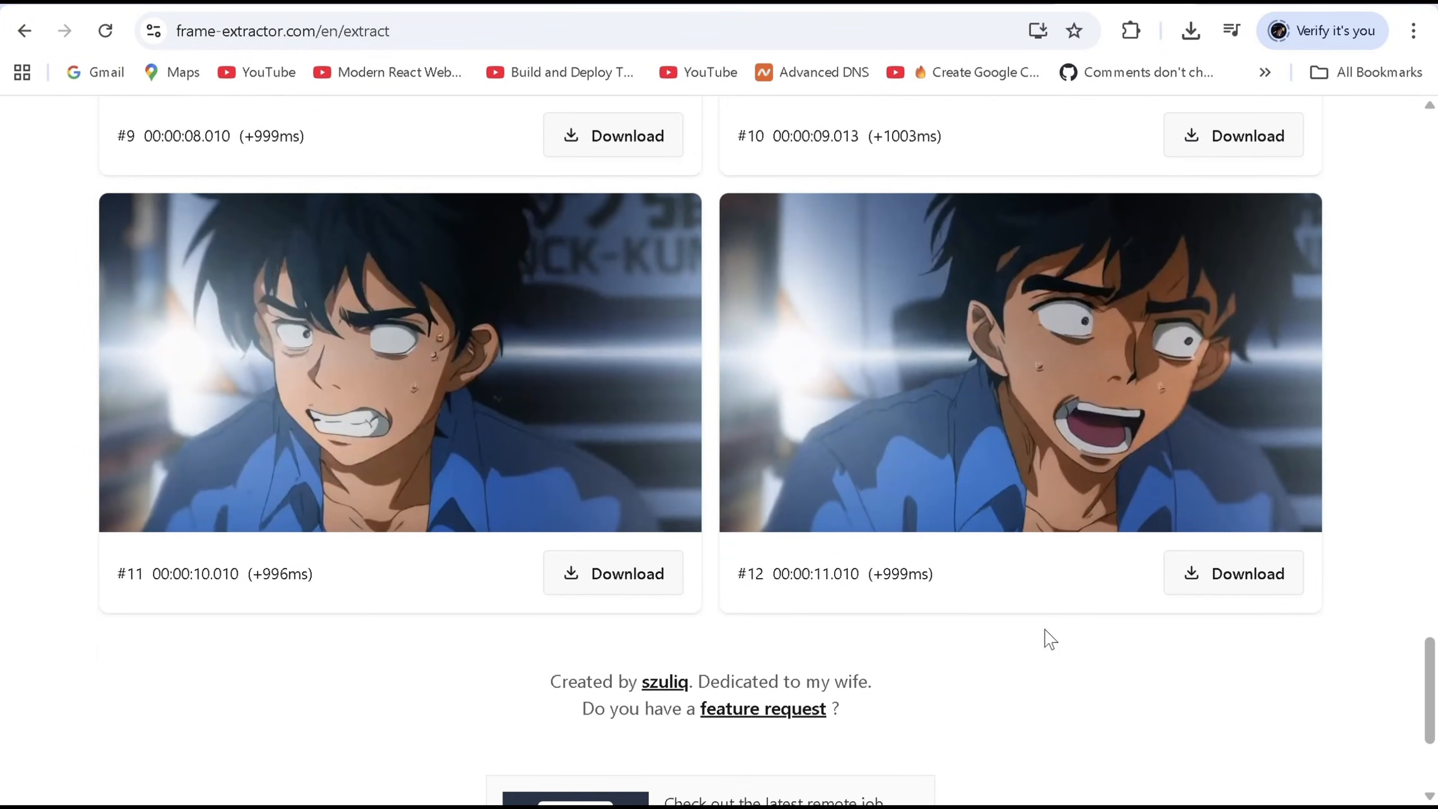
pyautogui.scroll(1, 1049, 639)
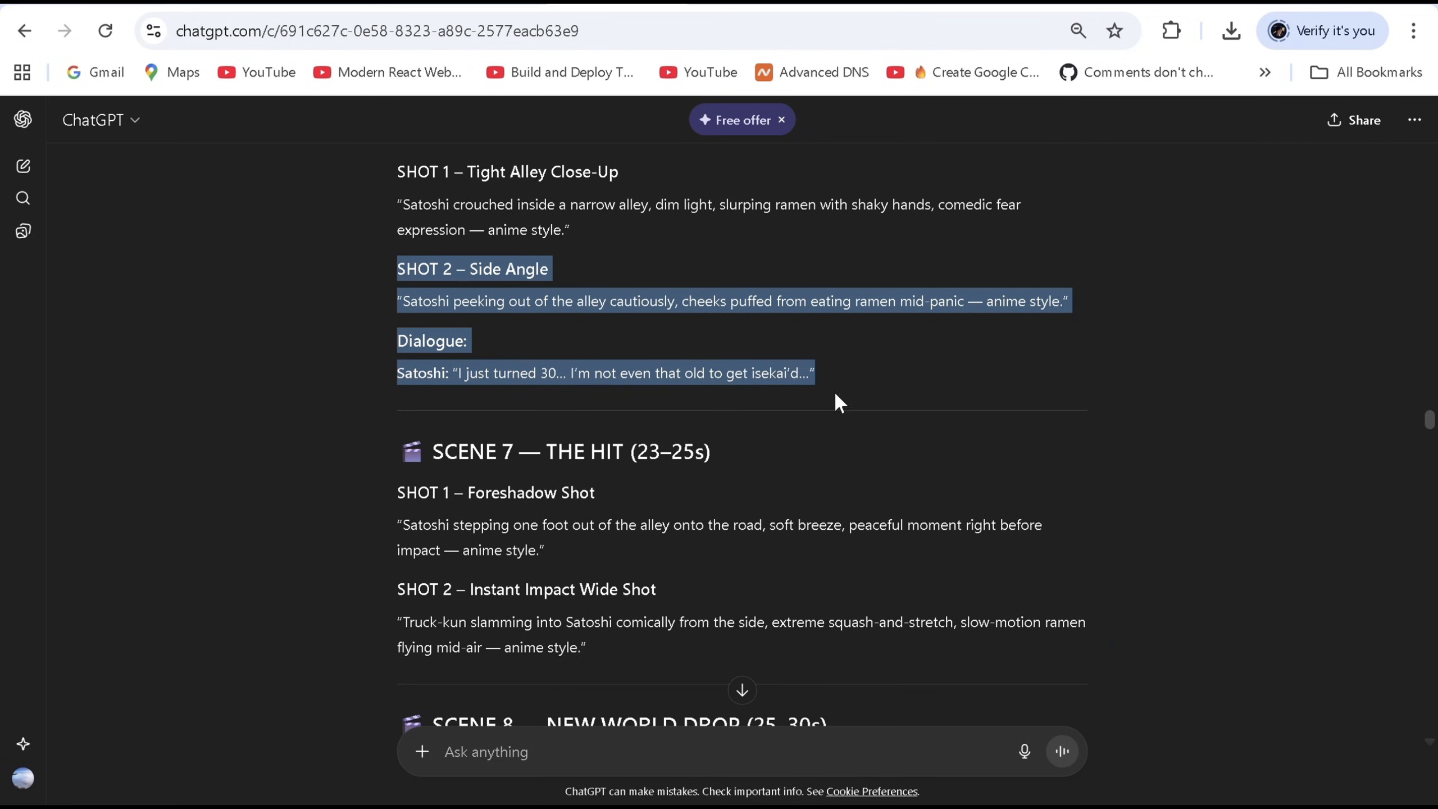
# Step: In ChatGPT, select the alley scene's "SHOT 2 – Side Angle" description together with its dialogue line
pyautogui.moveTo(839, 403); pyautogui.dragTo(761, 621)
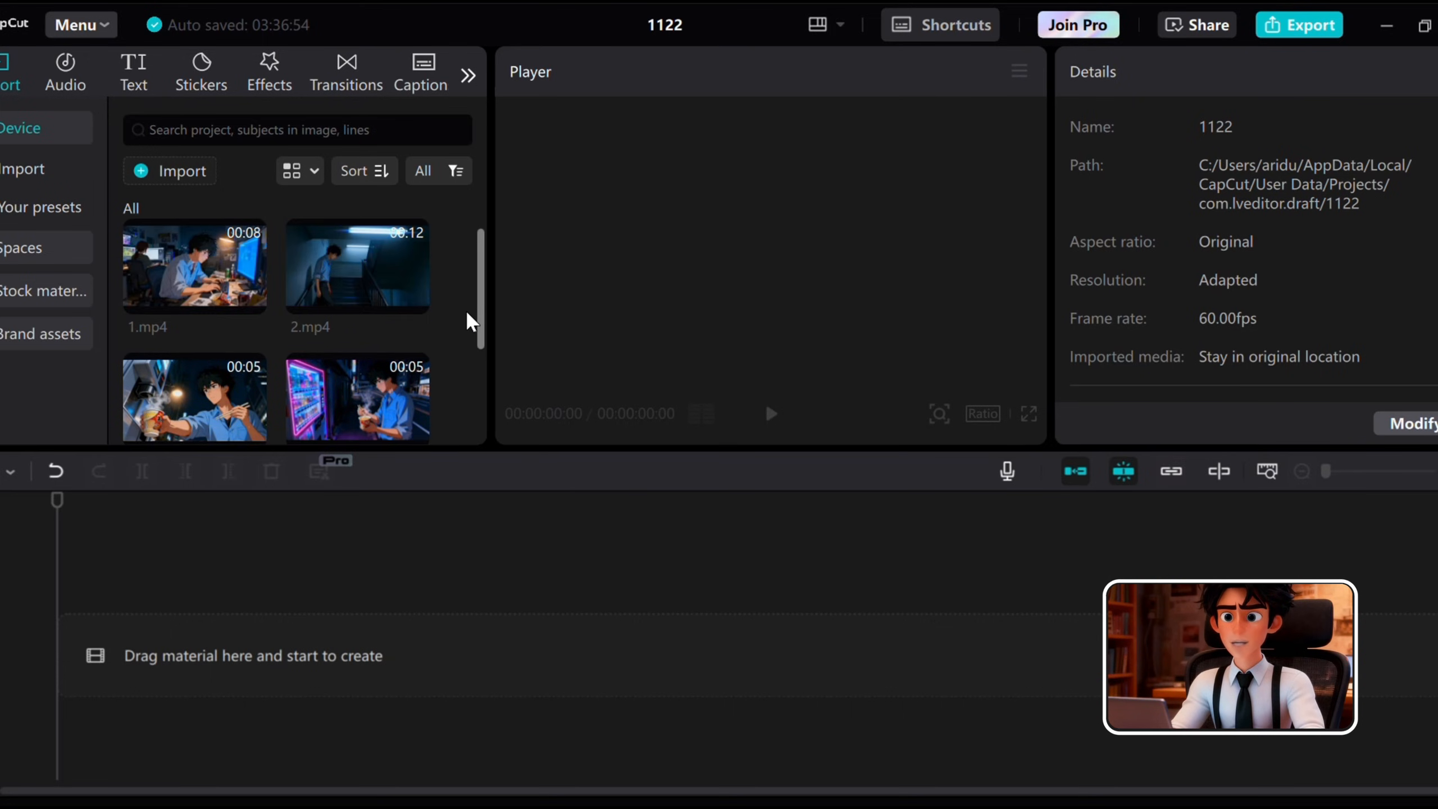
# Step: In CapCut, add 1.mp4 and 2.mp4 to the timeline and split 2.mp4 at 00:00:12:02
pyautogui.moveTo(251, 309)
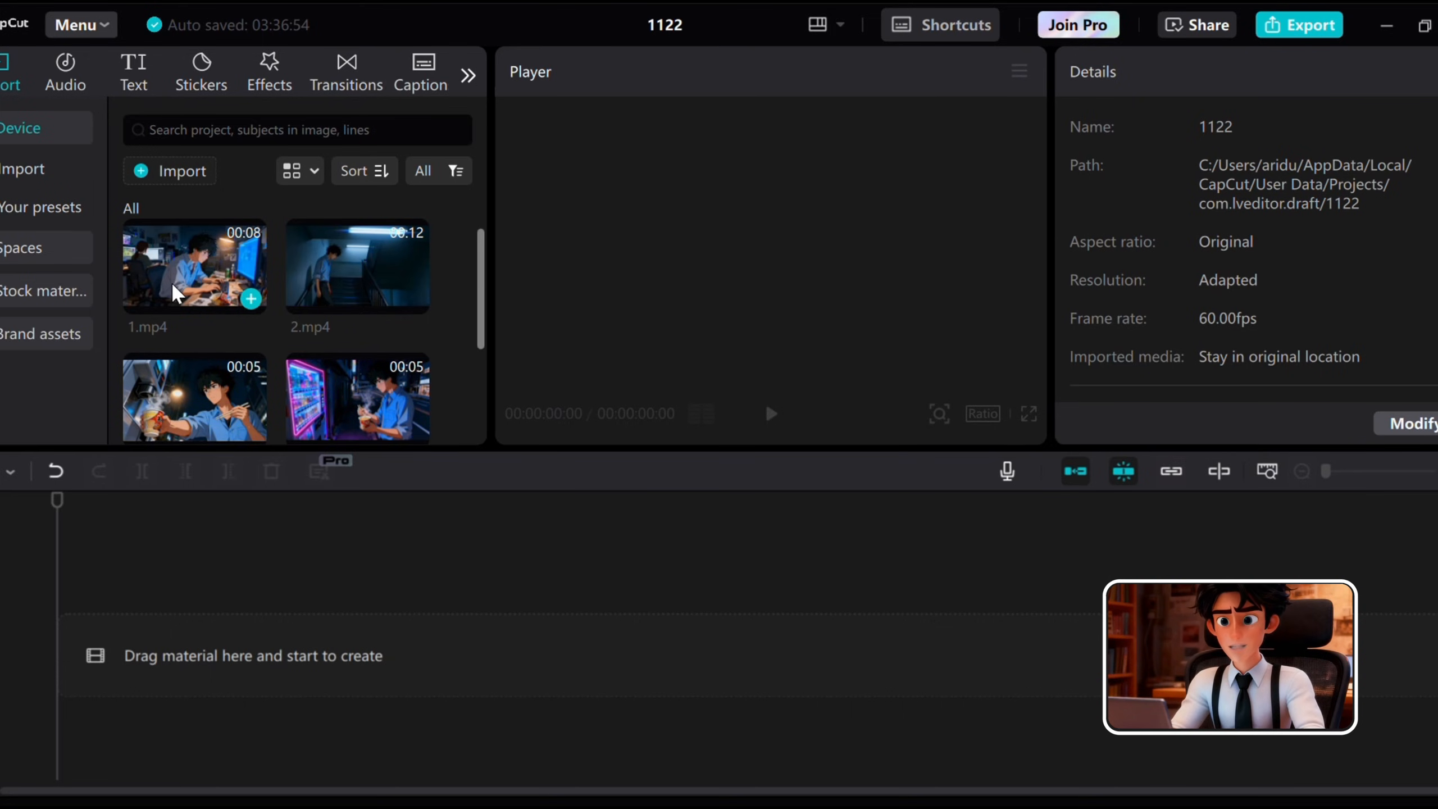
pyautogui.click(250, 303)
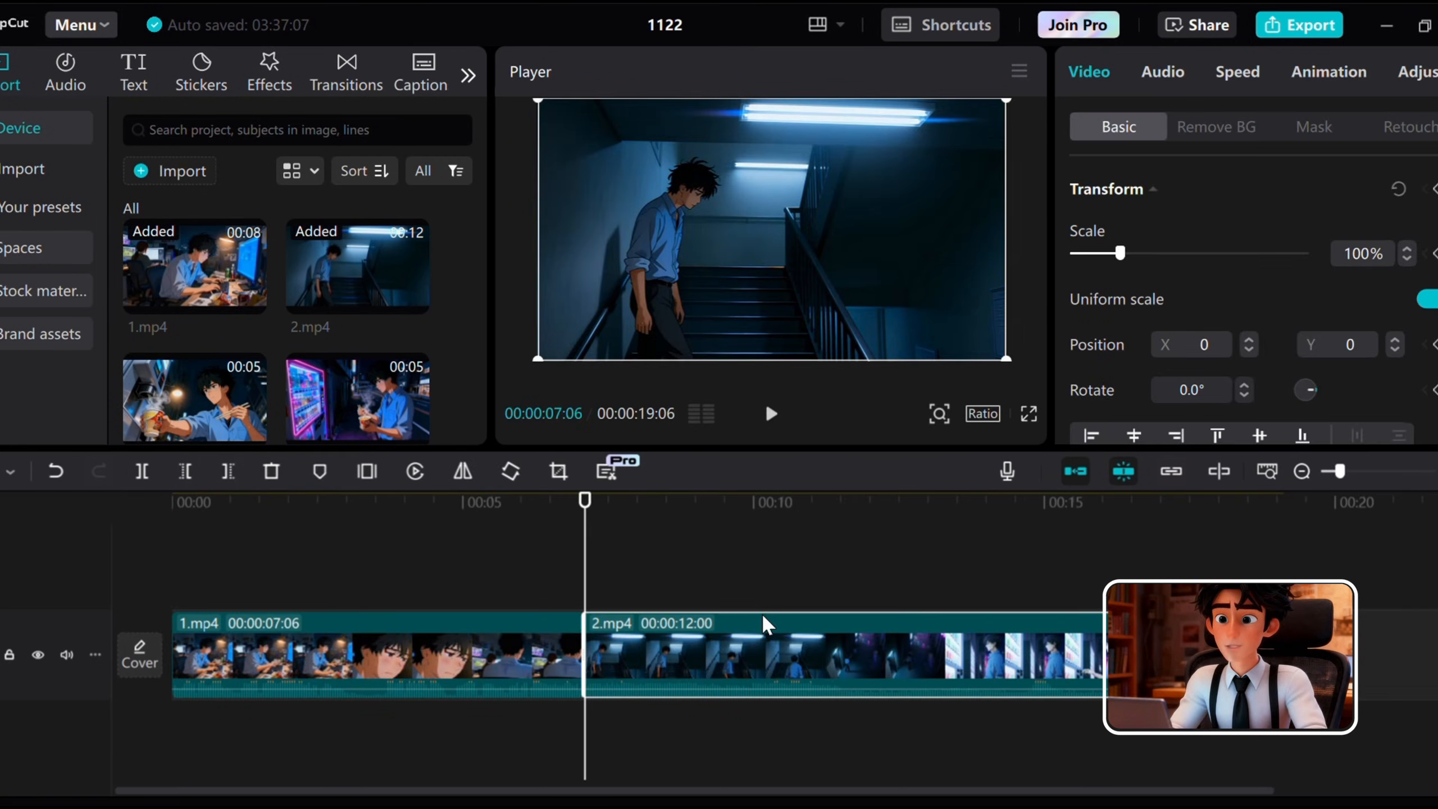
pyautogui.click(872, 657)
pyautogui.hotkey('ctrl', 'b')
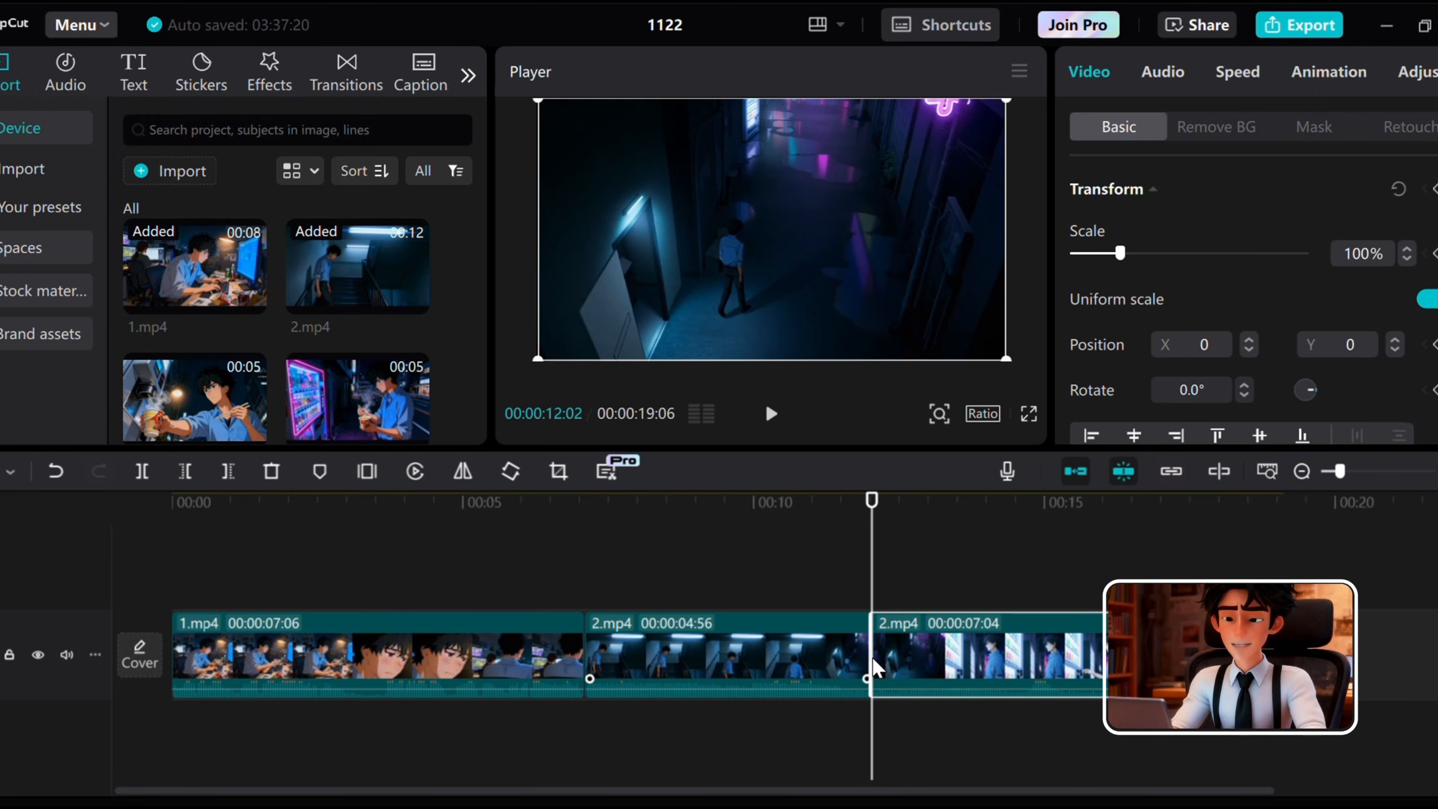